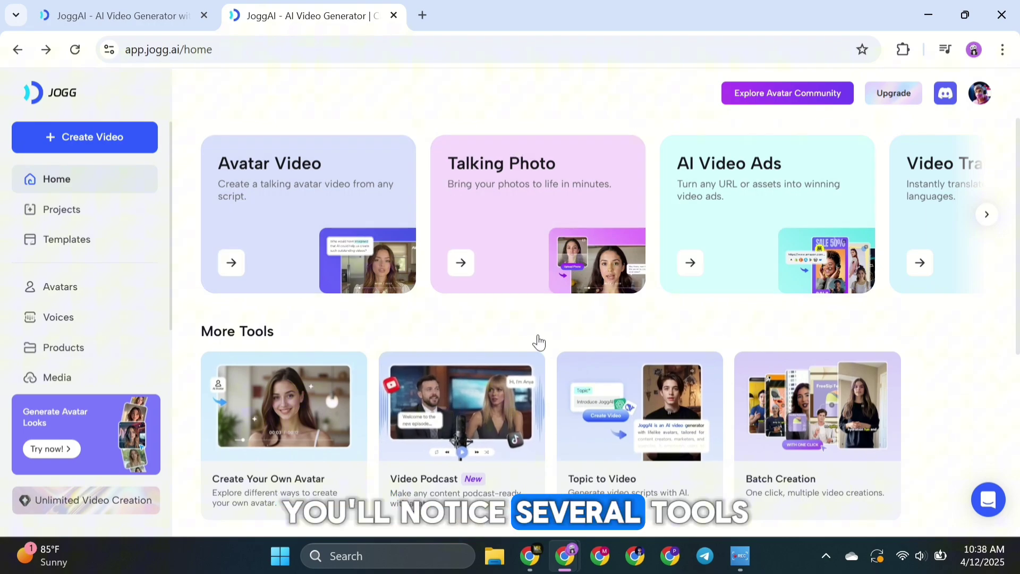
scroll(92, 327, "down", 3)
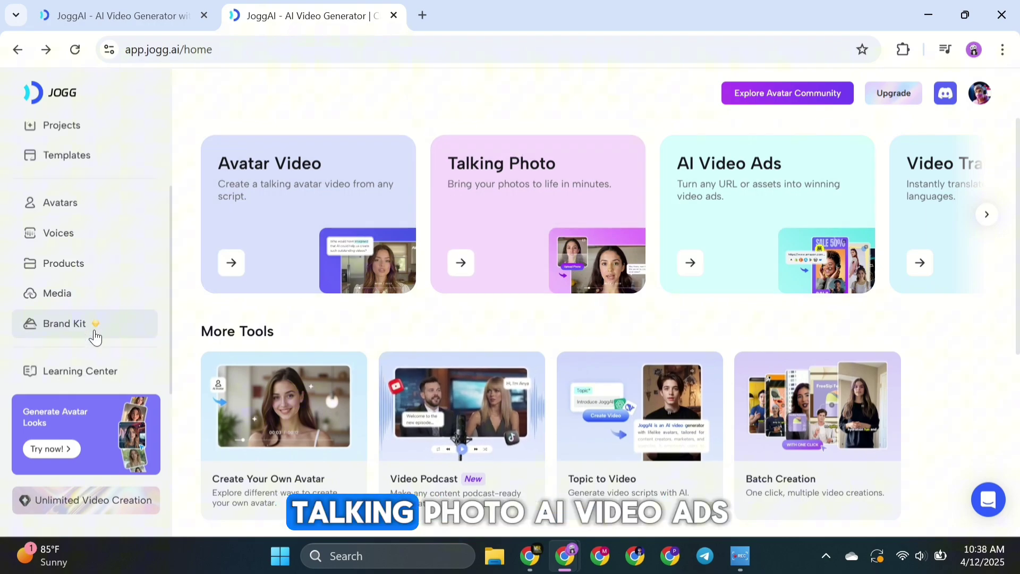
scroll(100, 363, "up", 2)
scroll(102, 368, "up", 1)
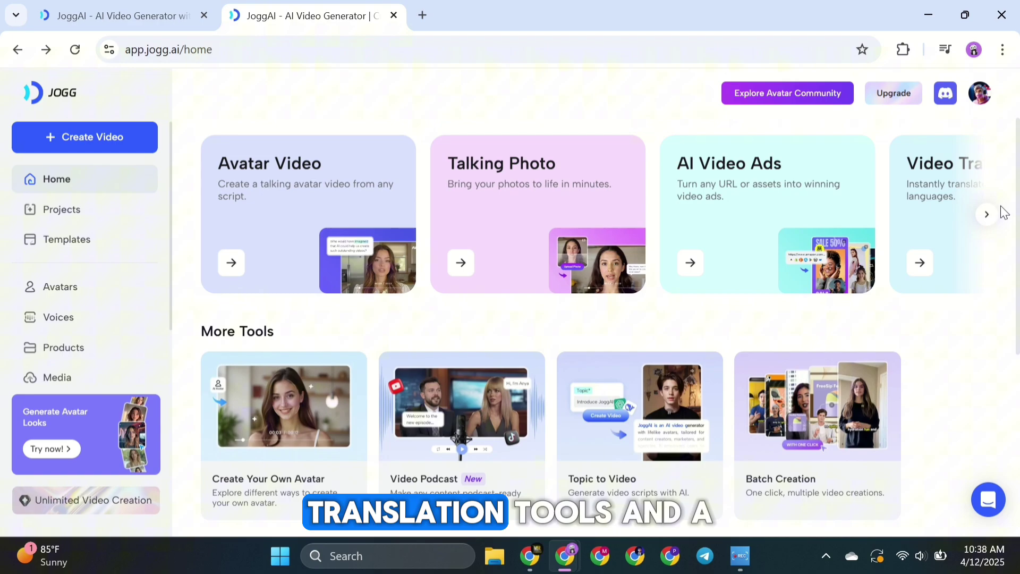
left_click(984, 219)
scroll(782, 300, "down", 4)
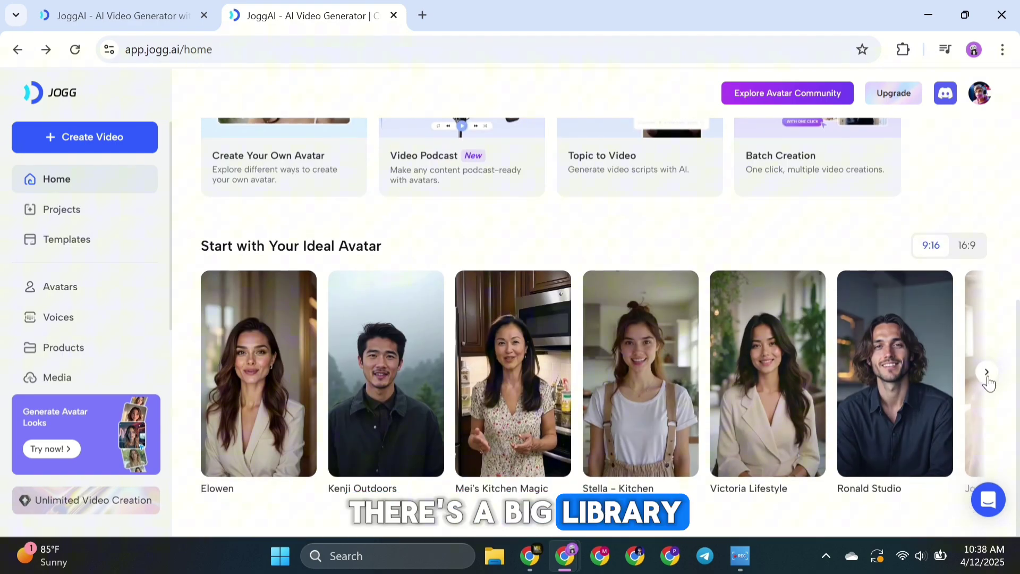
left_click(987, 372)
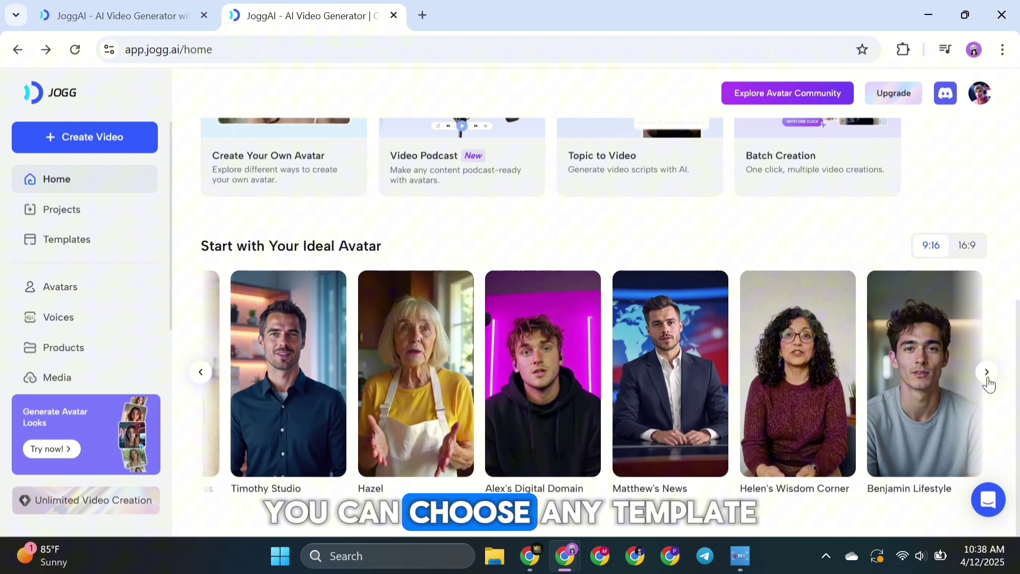
left_click(986, 372)
scroll(246, 368, "up", 1)
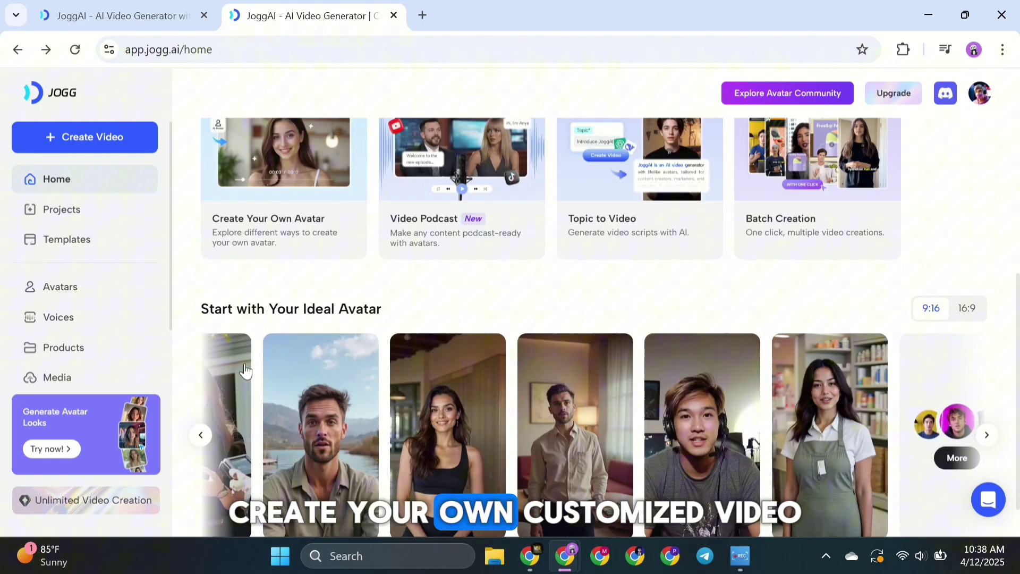
scroll(246, 369, "up", 3)
scroll(246, 369, "down", 1)
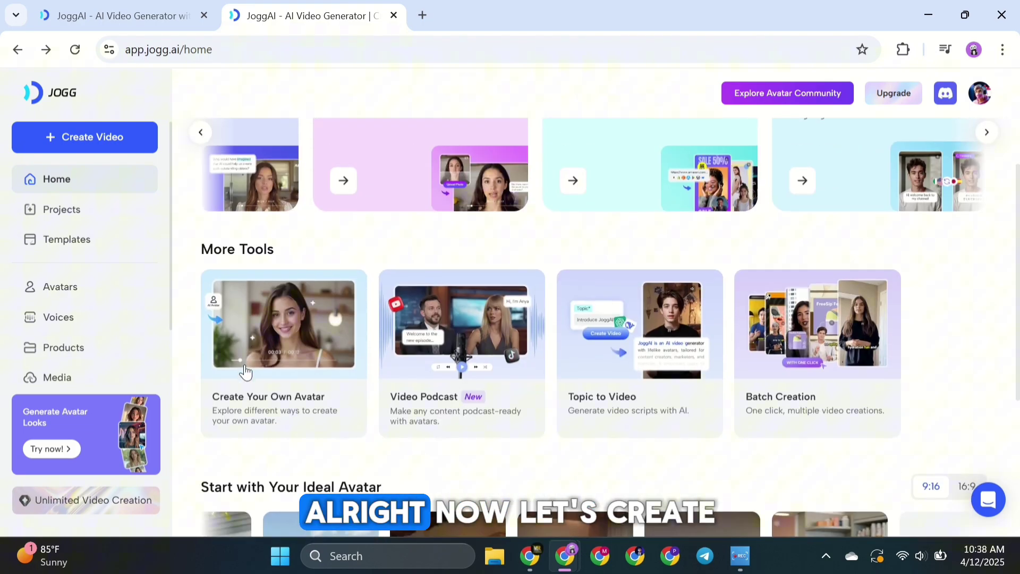
scroll(246, 371, "up", 1)
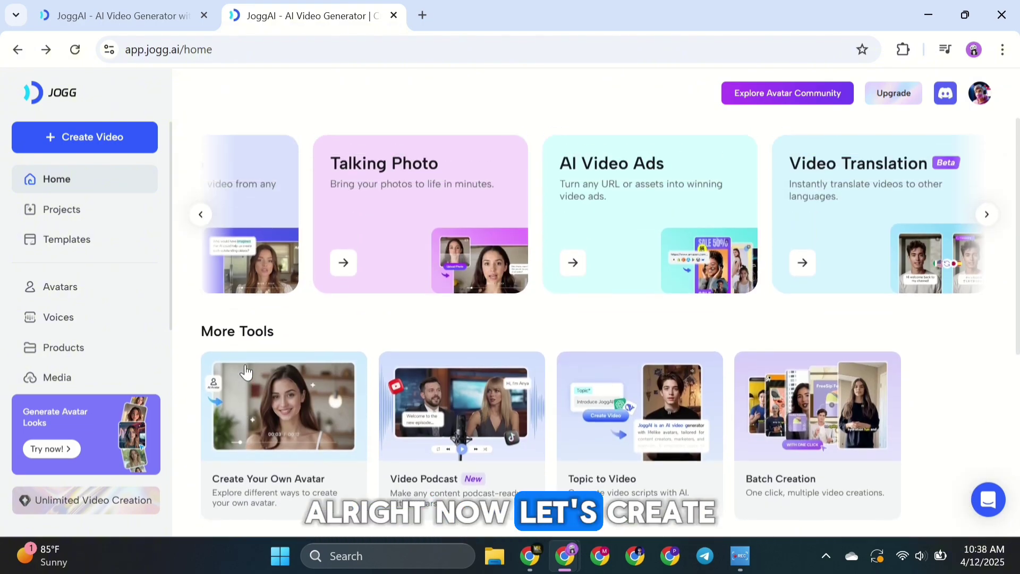
Start a new custom avatar from the Create Your Own Avatar card
left_click(295, 429)
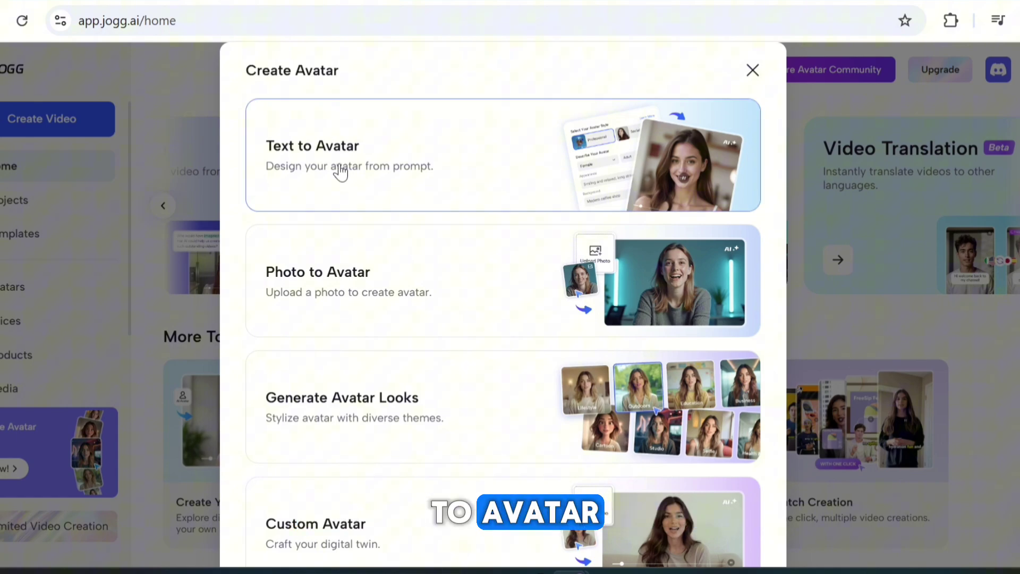
scroll(329, 422, "down", 1)
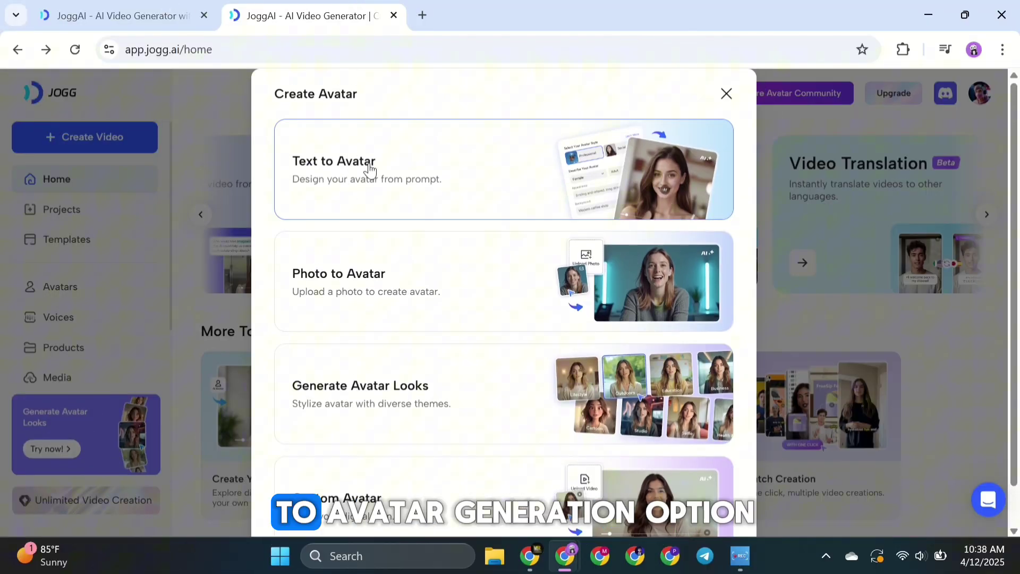
Choose Text to Avatar and pick the Professional style, reviewing the preset style explanation
left_click(369, 168)
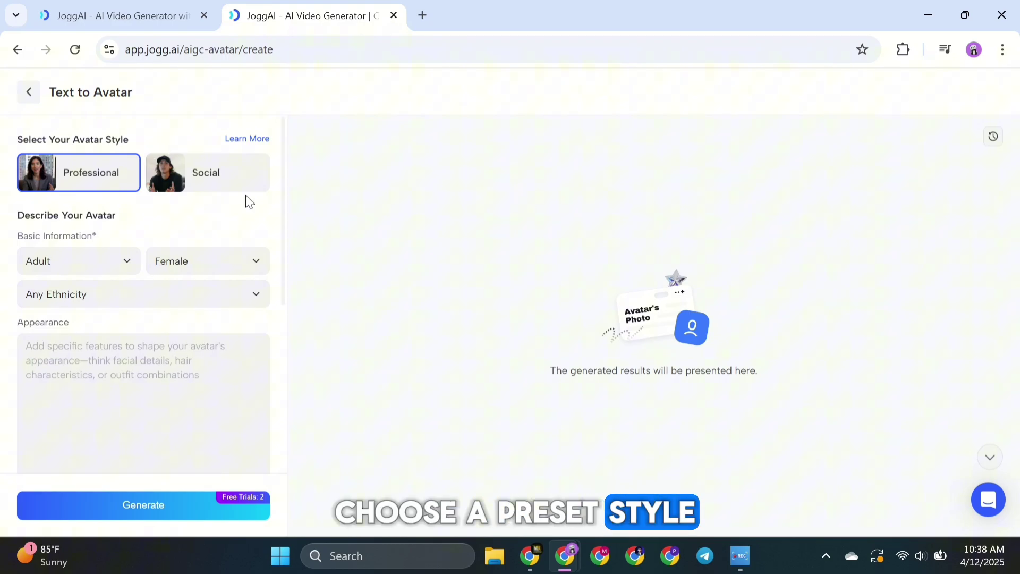
left_click(118, 180)
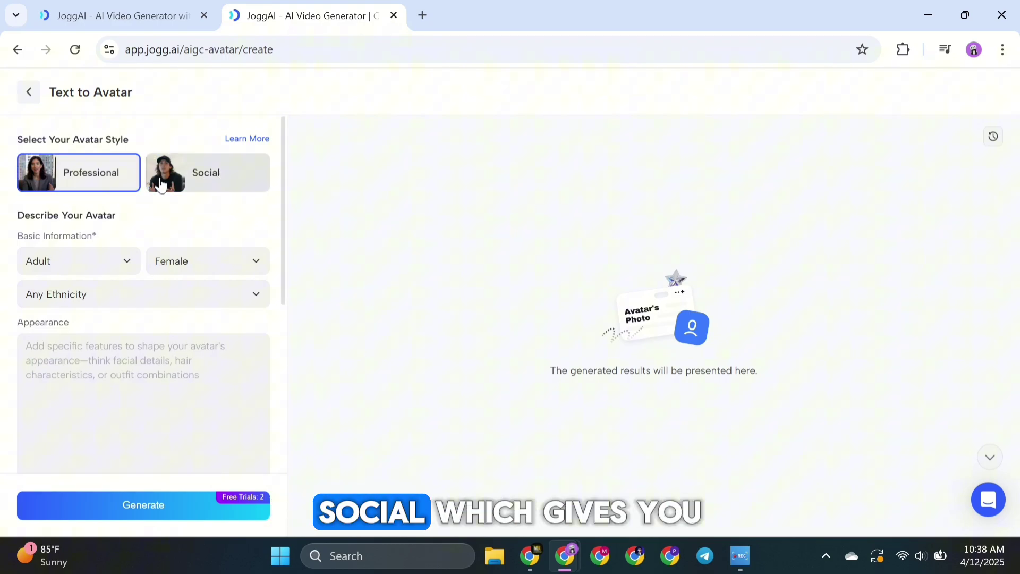
left_click(242, 143)
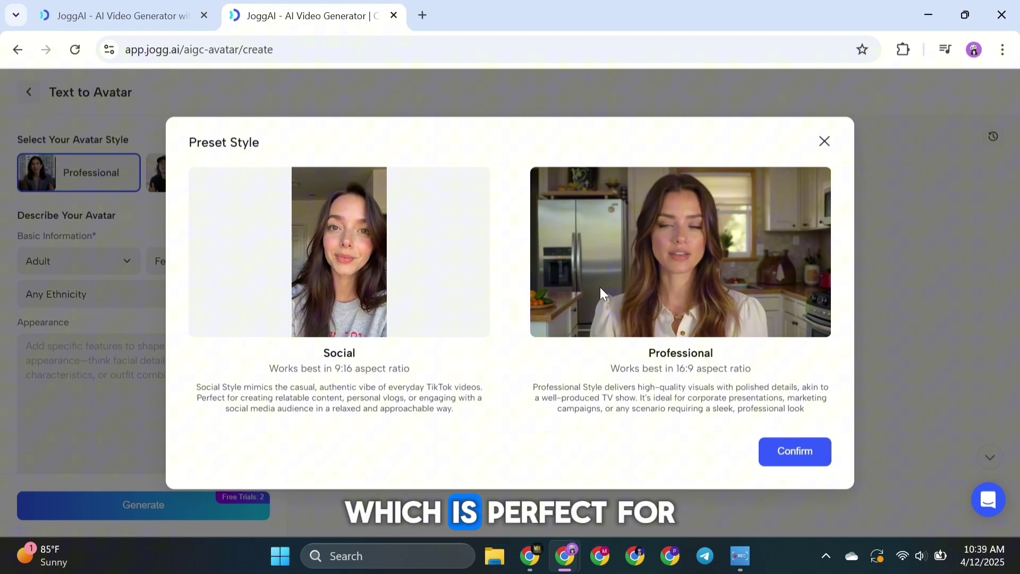
left_click(825, 141)
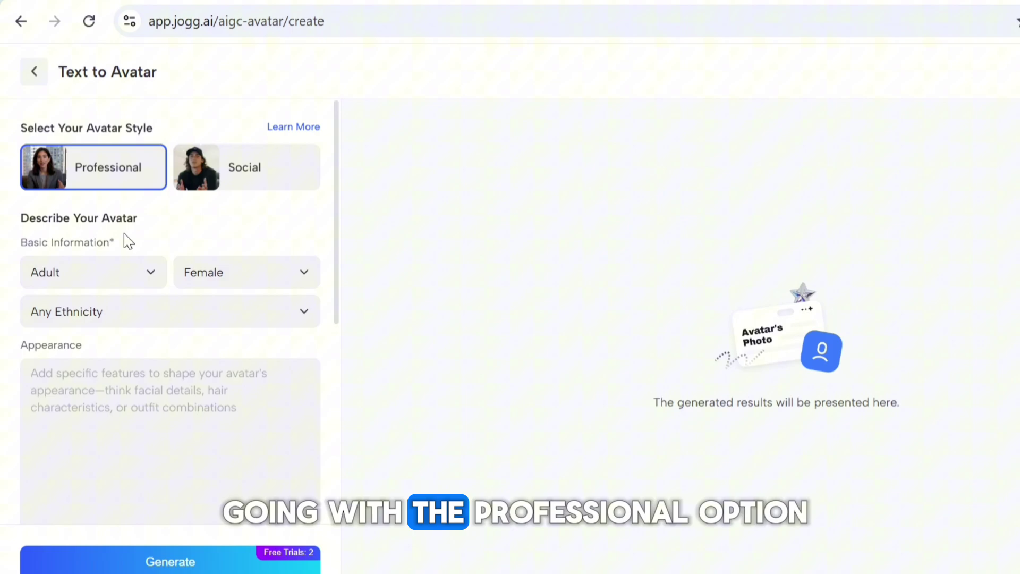
Set the avatar's age to Young adult, gender to Female, and ethnicity to North American
left_click(119, 272)
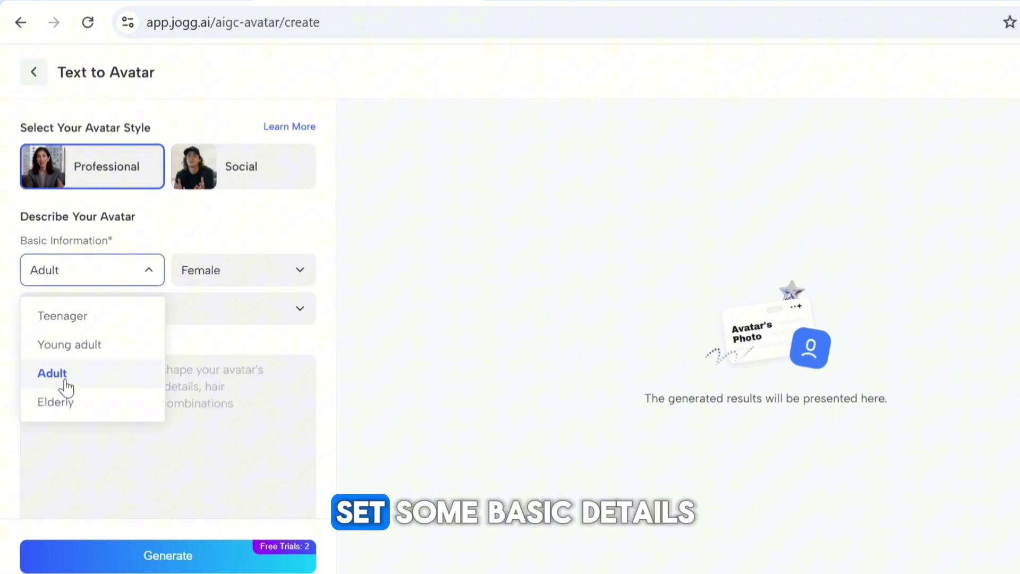
left_click(71, 345)
left_click(242, 269)
left_click(205, 343)
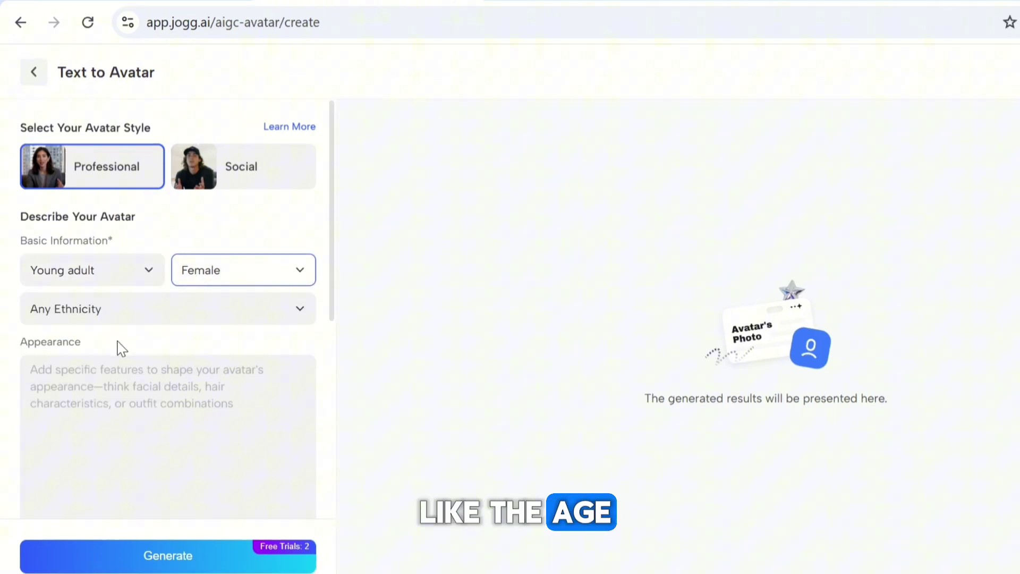
left_click(93, 311)
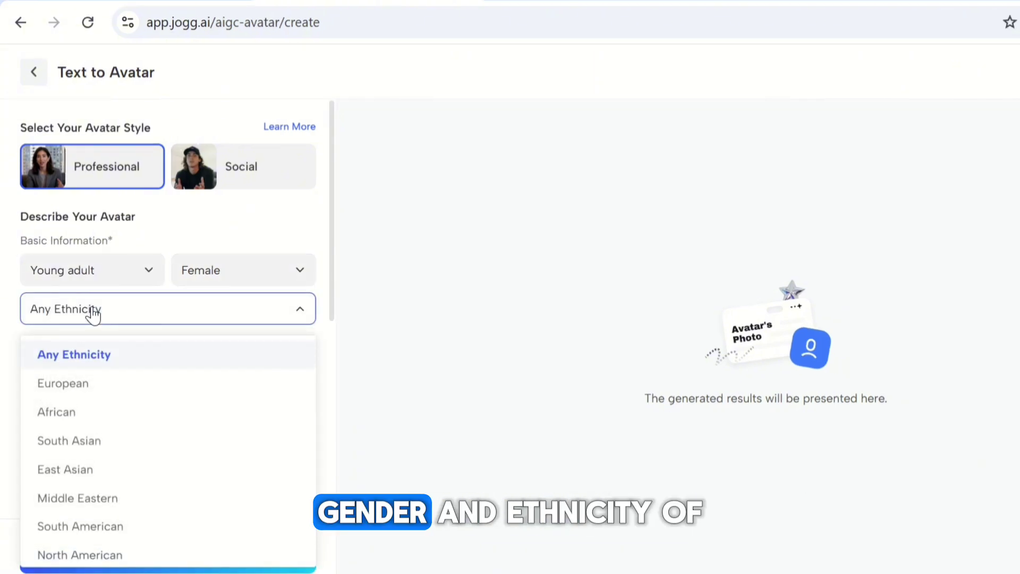
left_click(116, 550)
scroll(45, 329, "down", 3)
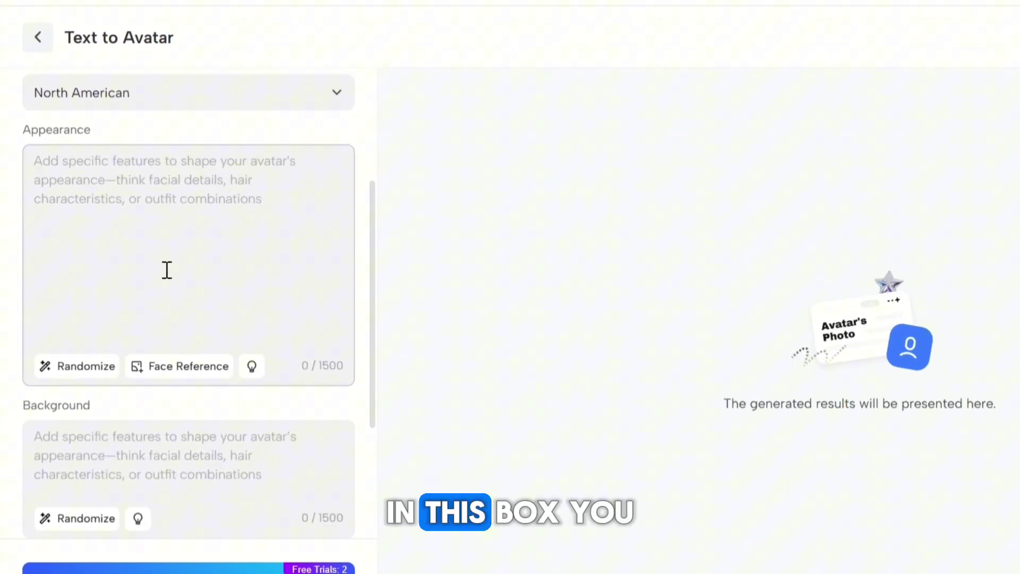
Start the appearance description and close Face Reference without adding a photo
left_click(56, 168)
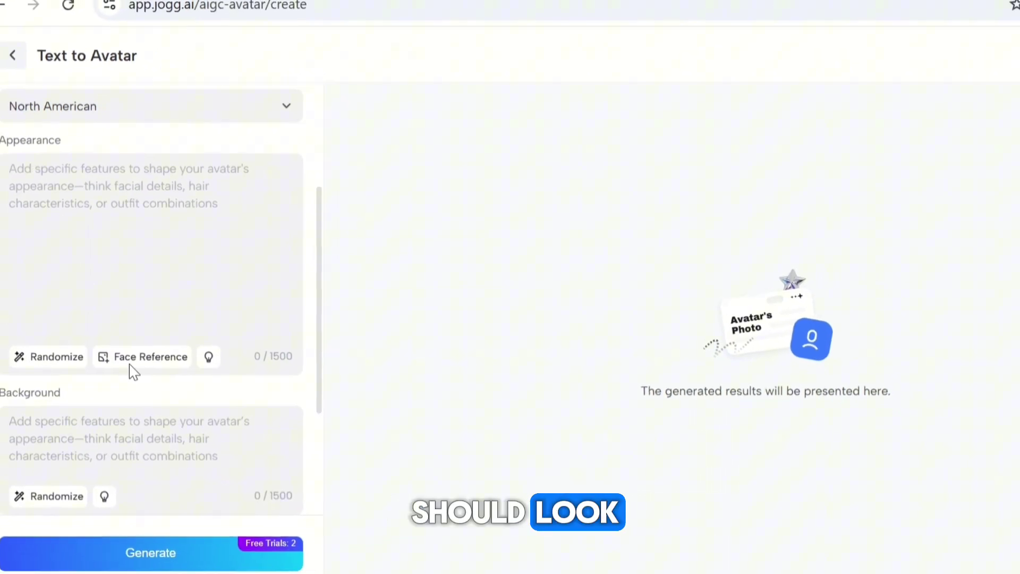
left_click(178, 367)
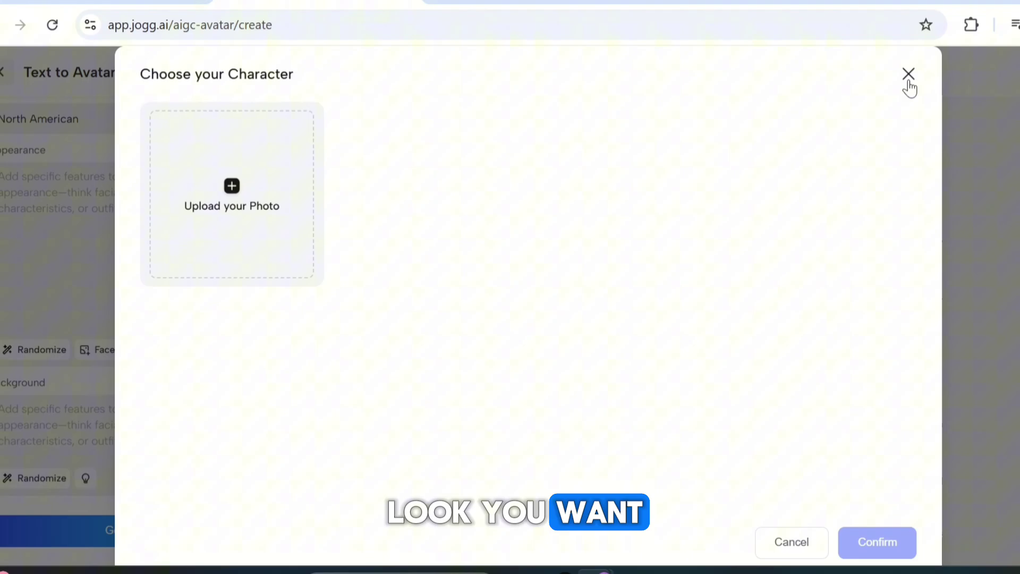
left_click(884, 75)
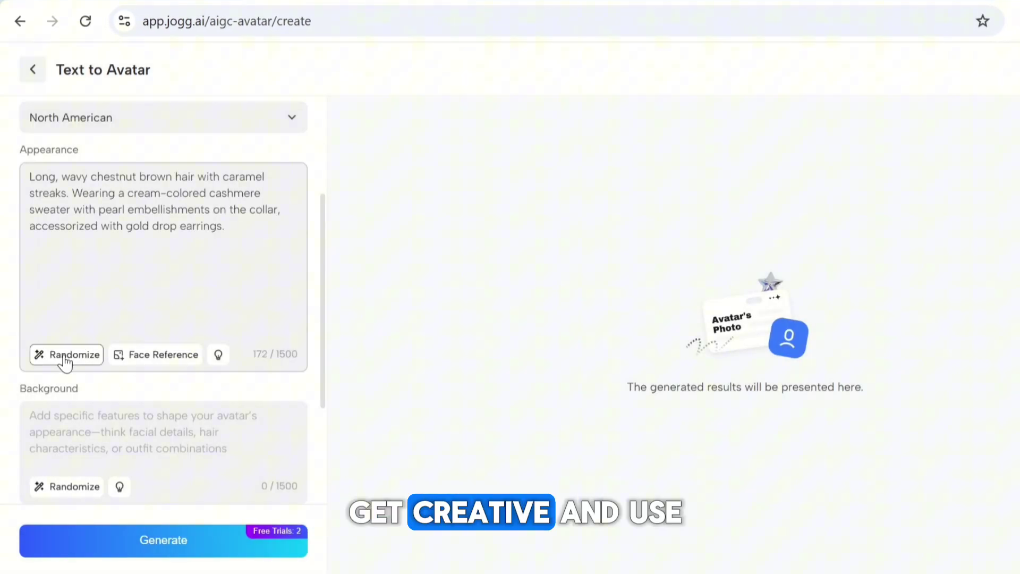
scroll(60, 350, "down", 3)
scroll(60, 335, "down", 1)
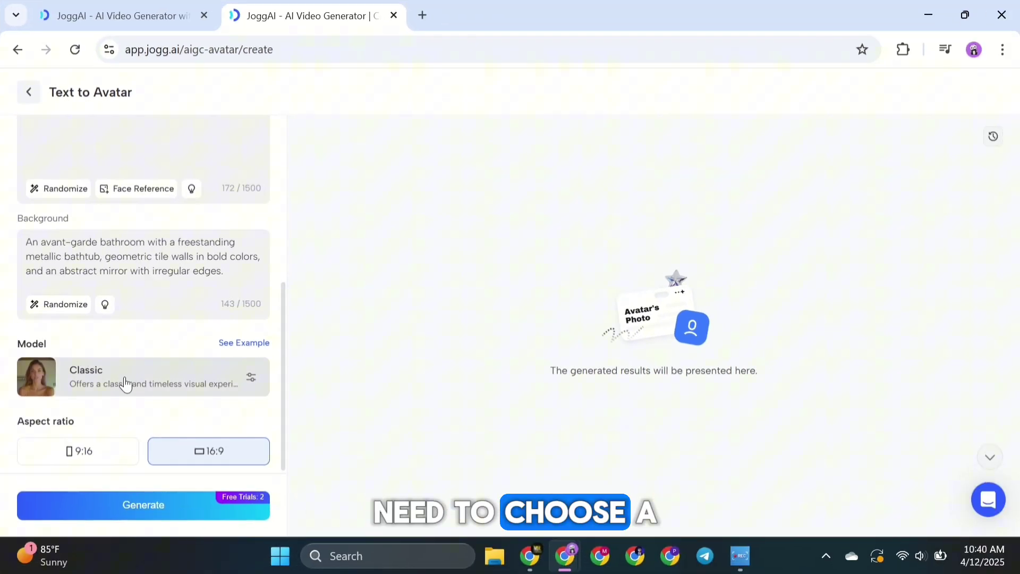
Choose the Modern generation model after viewing examples, keeping the 16:9 landscape ratio
left_click(250, 380)
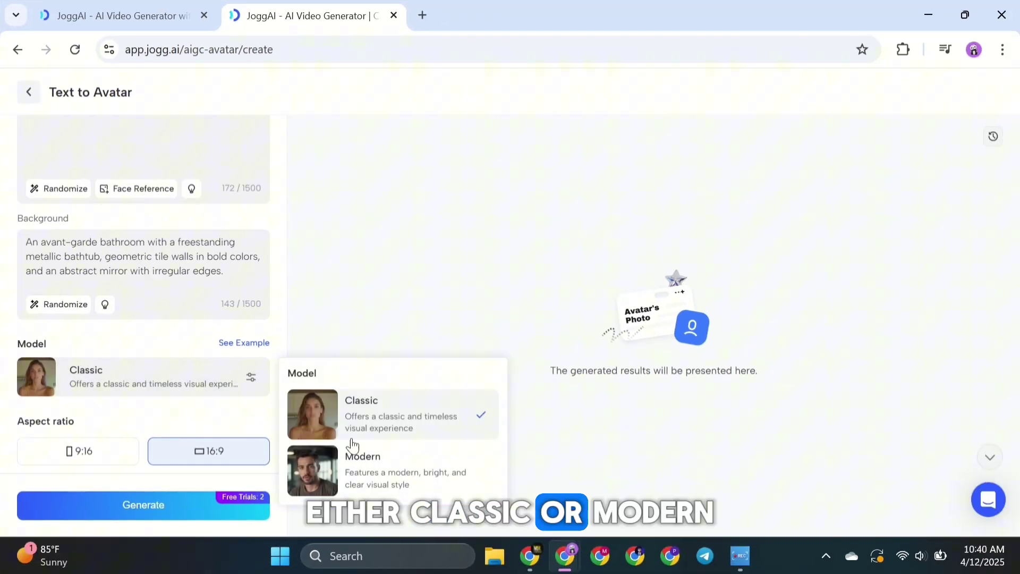
left_click(244, 342)
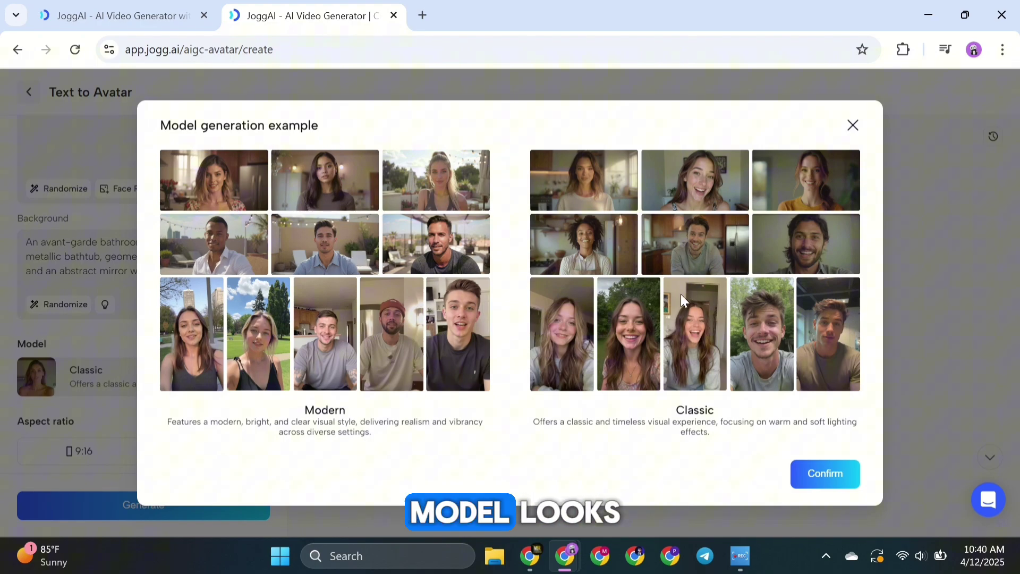
left_click(853, 126)
left_click(249, 380)
left_click(363, 472)
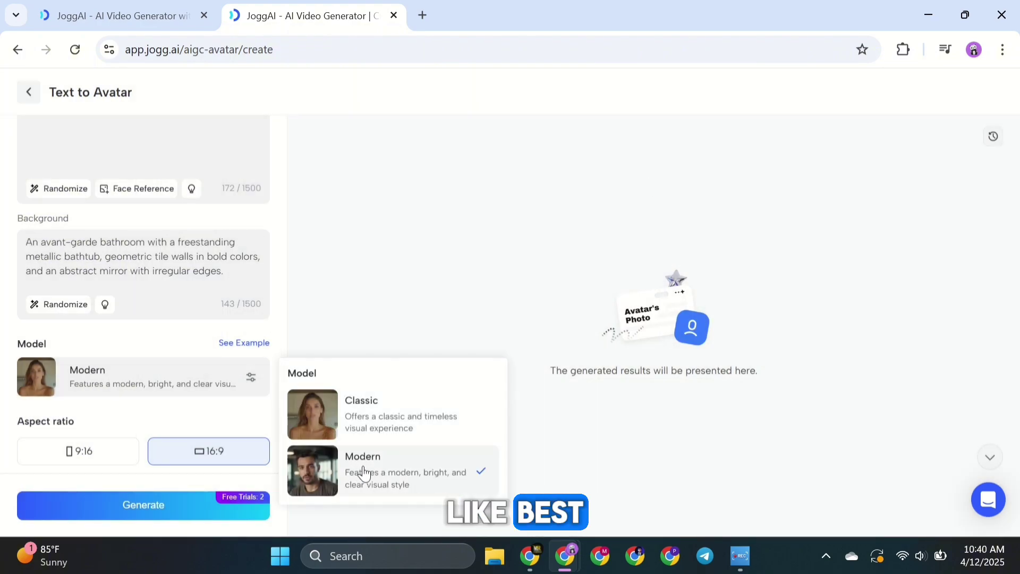
left_click(247, 427)
left_click(104, 455)
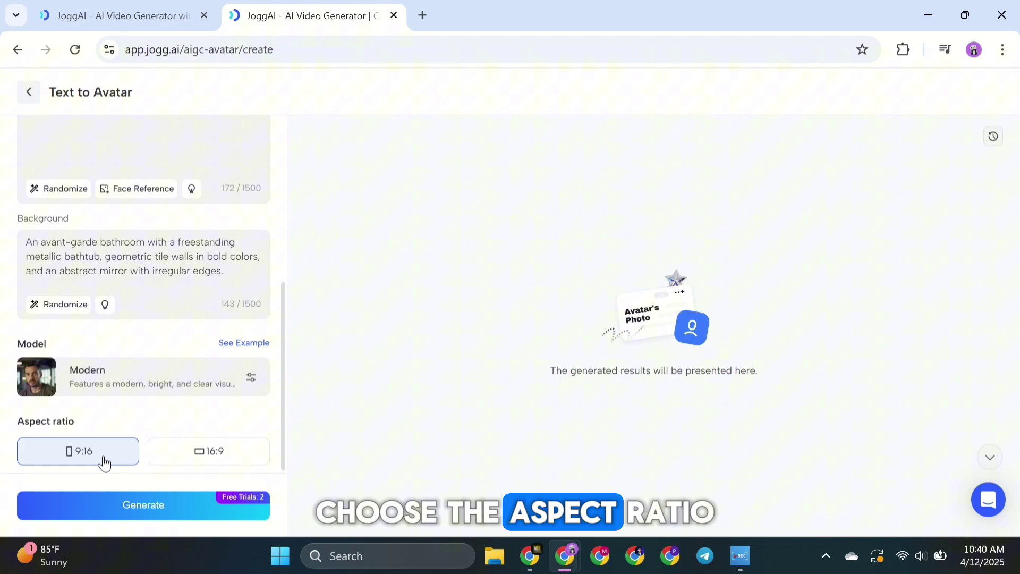
left_click(186, 453)
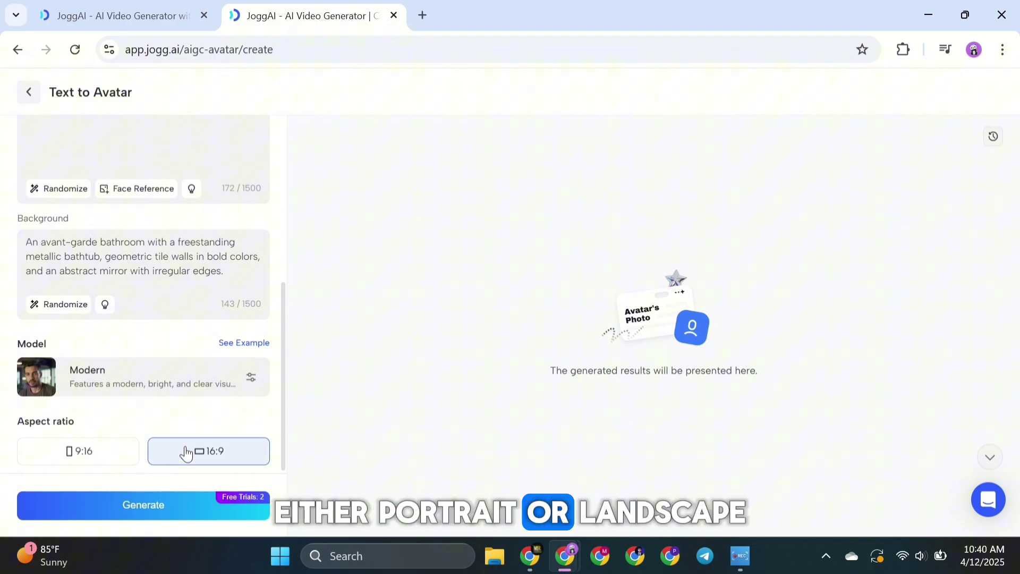
scroll(160, 402, "up", 5)
scroll(159, 402, "up", 5)
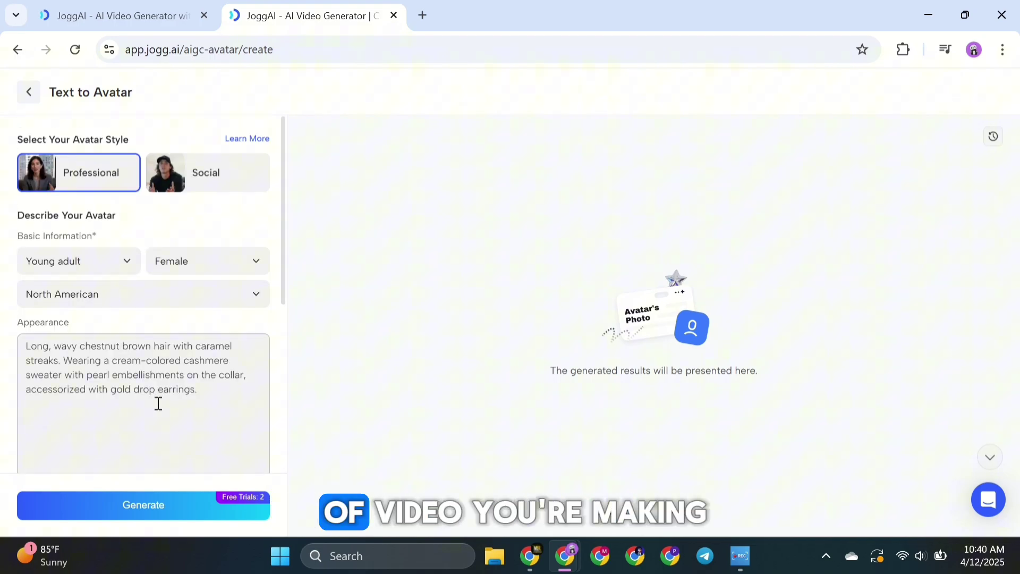
scroll(157, 404, "down", 2)
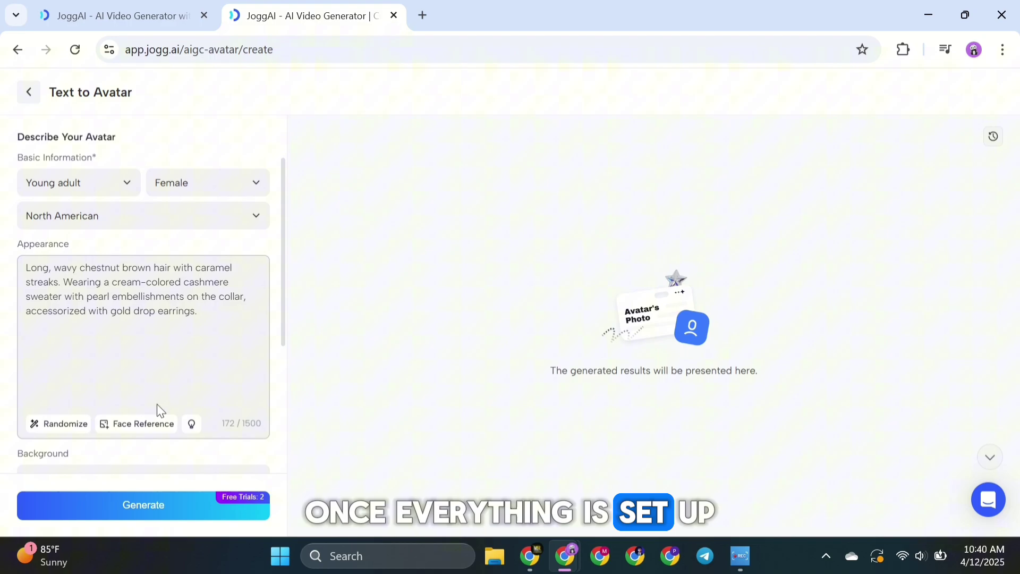
scroll(157, 405, "down", 6)
Generate four avatar photos and browse the variants in the photo preview
left_click(142, 509)
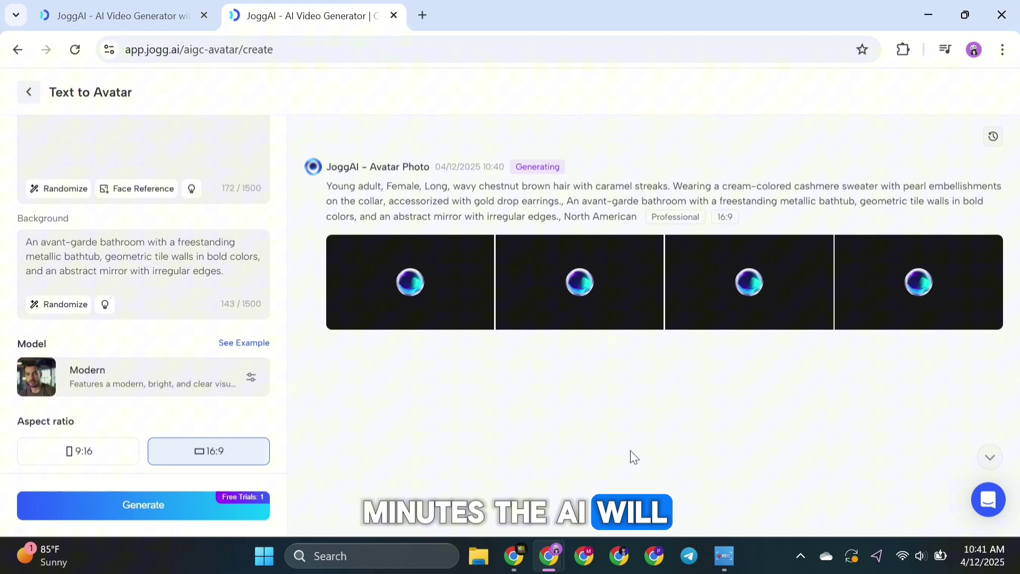
left_click(446, 288)
scroll(624, 403, "down", 1)
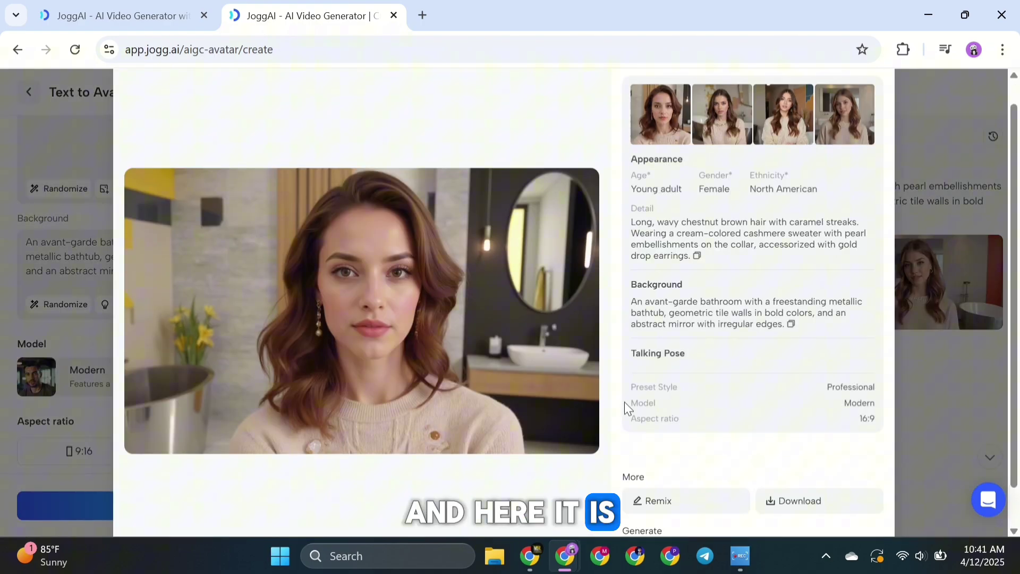
scroll(624, 402, "down", 1)
key("Right")
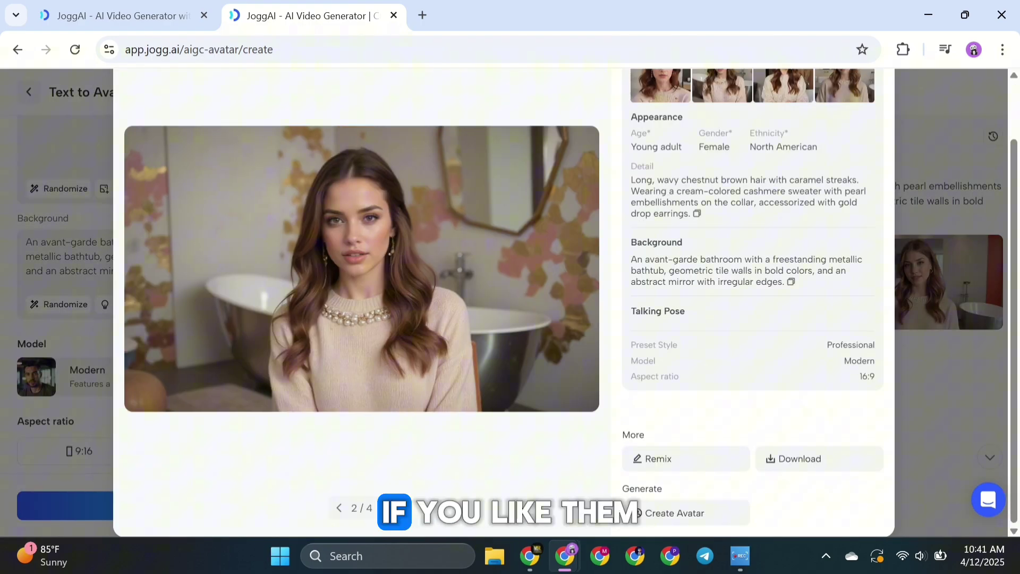
key("Right")
key("Right")
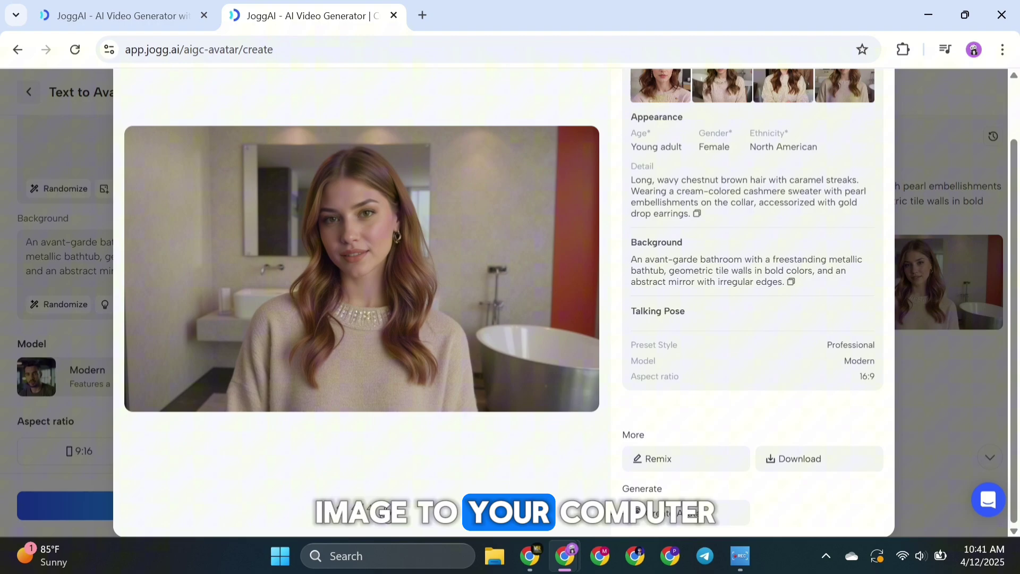
key("Right")
key("Right")
left_click(922, 120)
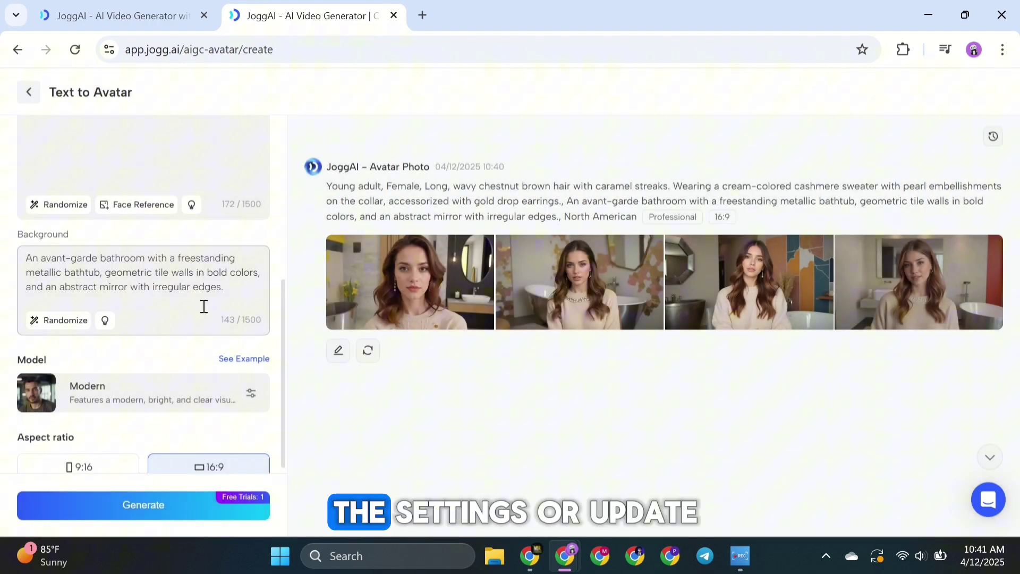
scroll(143, 319, "up", 5)
scroll(144, 319, "down", 5)
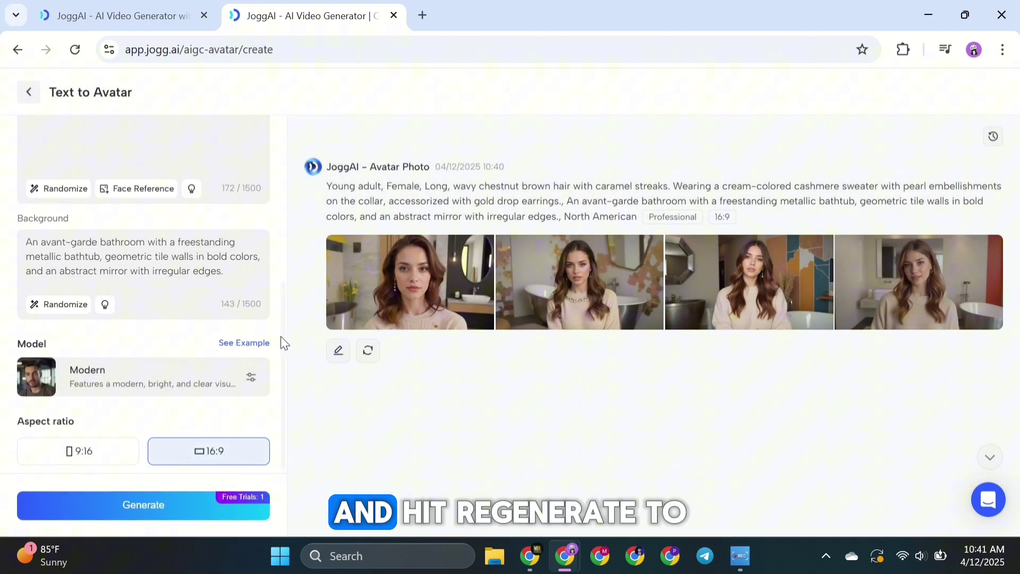
Generate a new batch of avatar photos and view its variants
left_click(143, 504)
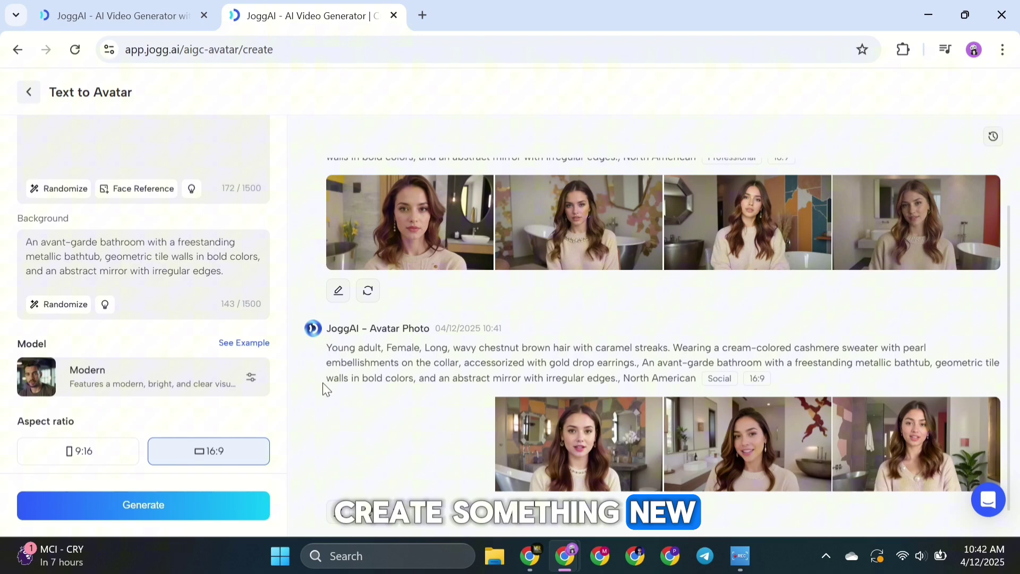
left_click(409, 282)
scroll(585, 393, "down", 2)
left_click(388, 509)
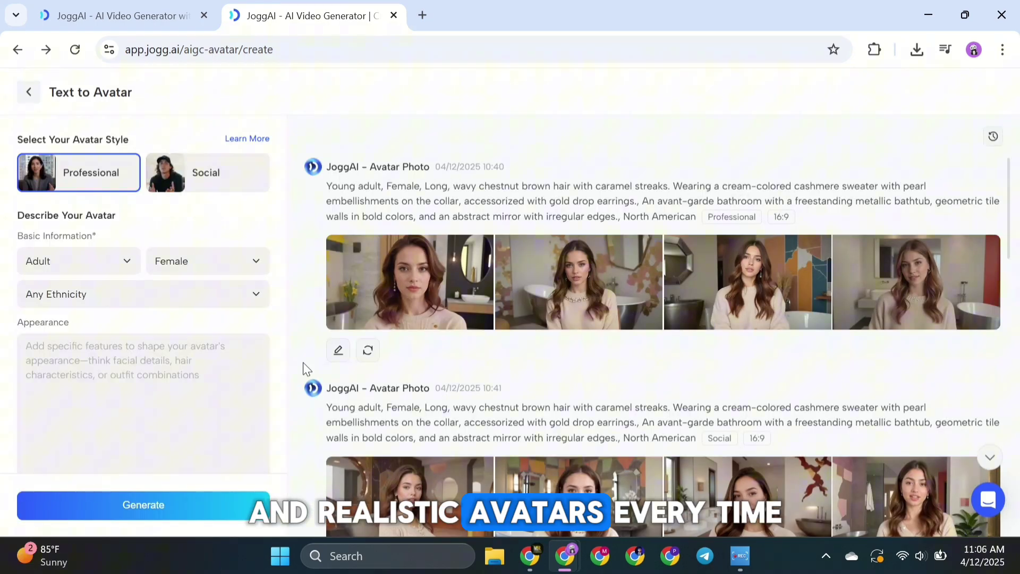
scroll(324, 343, "down", 10)
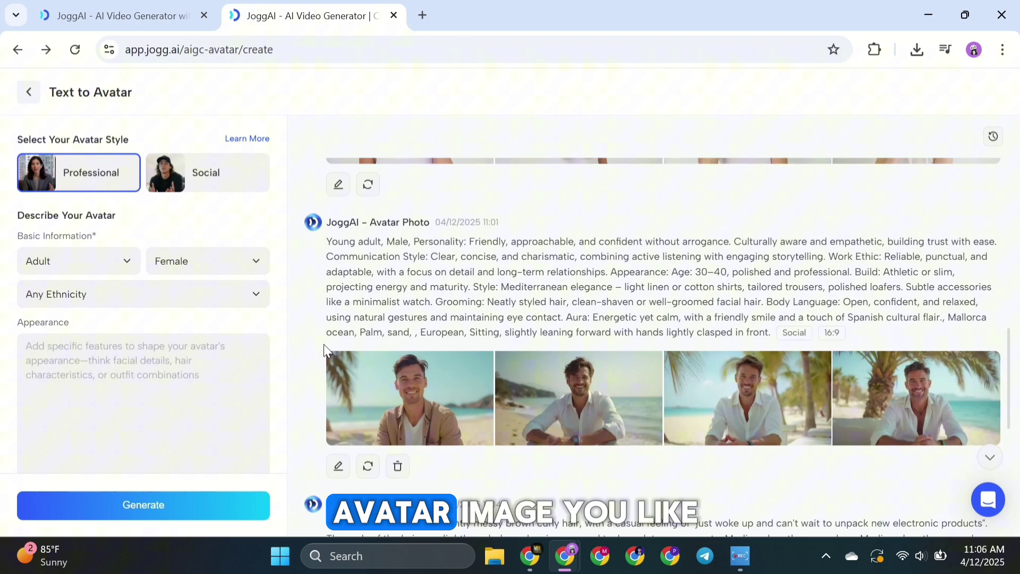
scroll(324, 344, "up", 10)
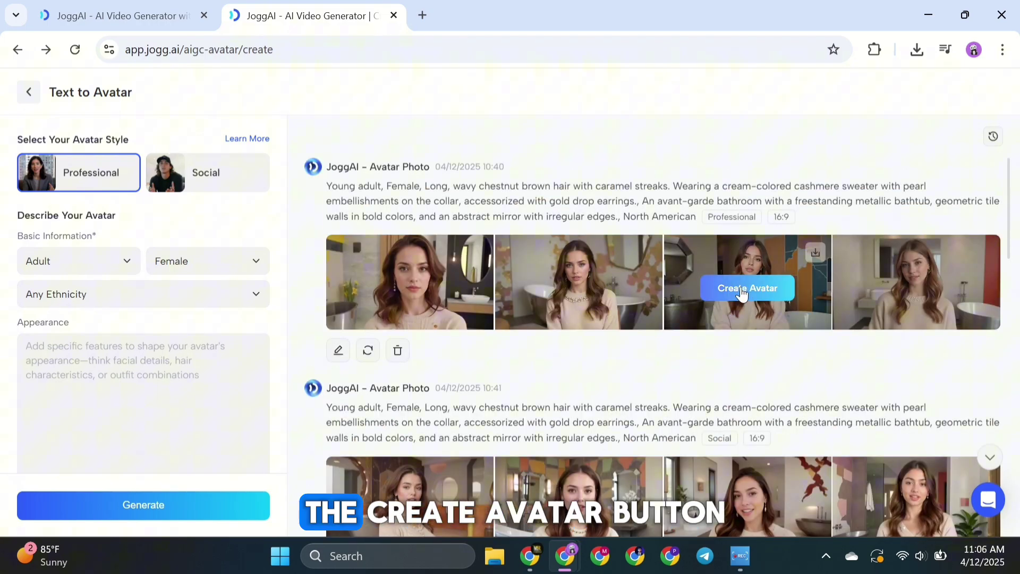
Start an avatar from the chosen photo with a random motion description and Motion 2.0
left_click(747, 288)
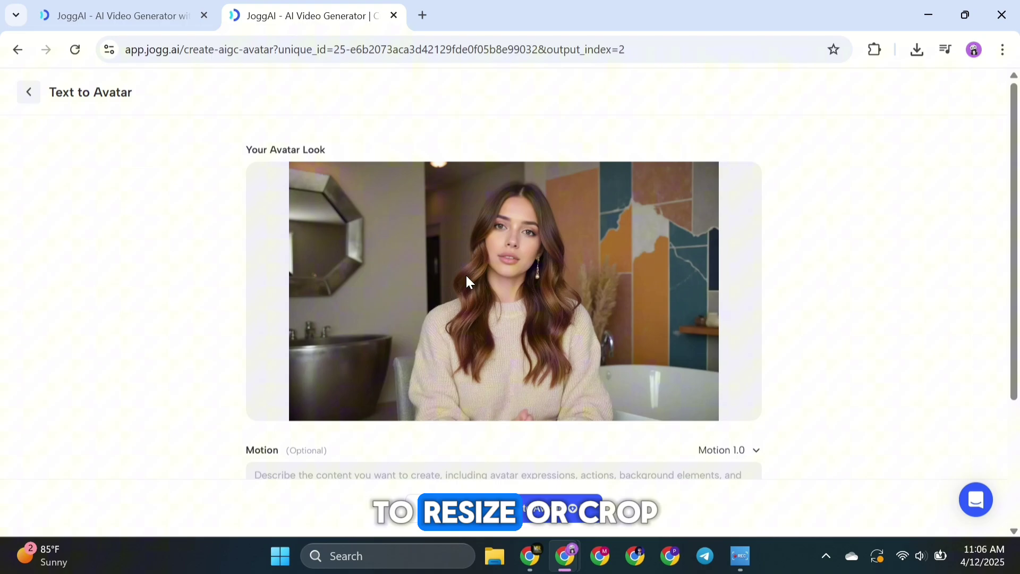
scroll(271, 327, "down", 3)
scroll(258, 326, "down", 3)
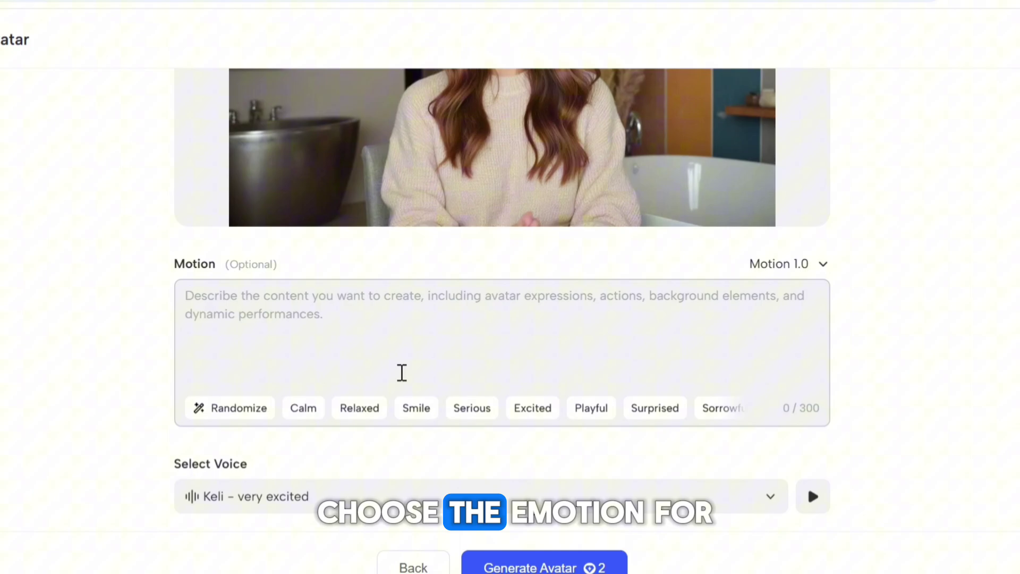
mouse_move(702, 407)
left_click(734, 407)
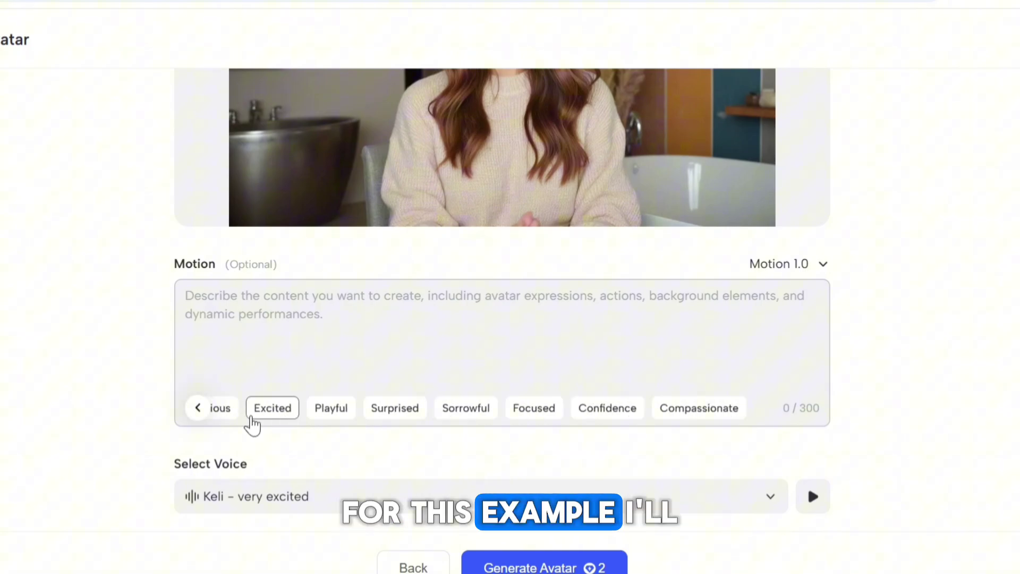
left_click(196, 407)
left_click(230, 408)
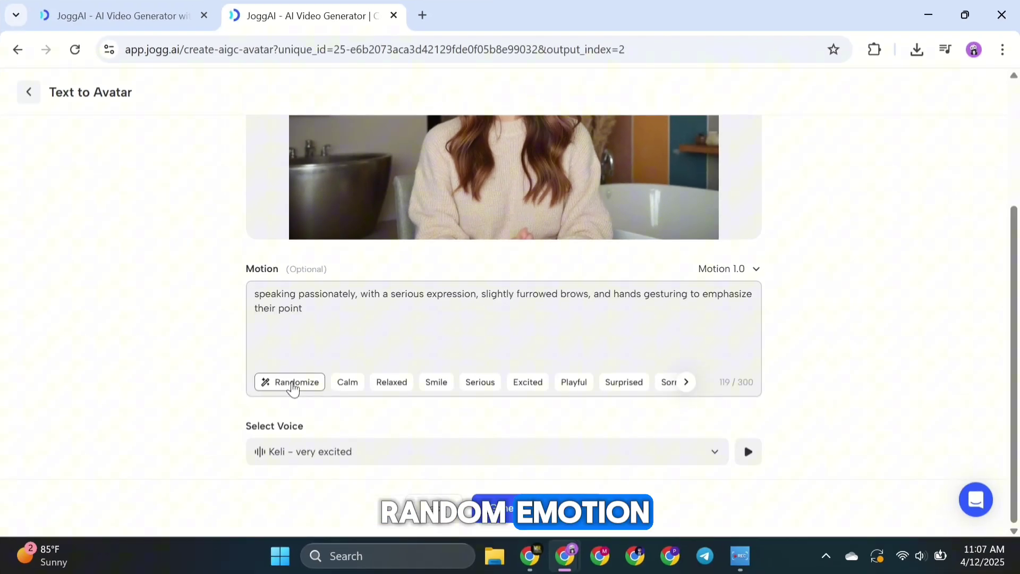
left_click(754, 273)
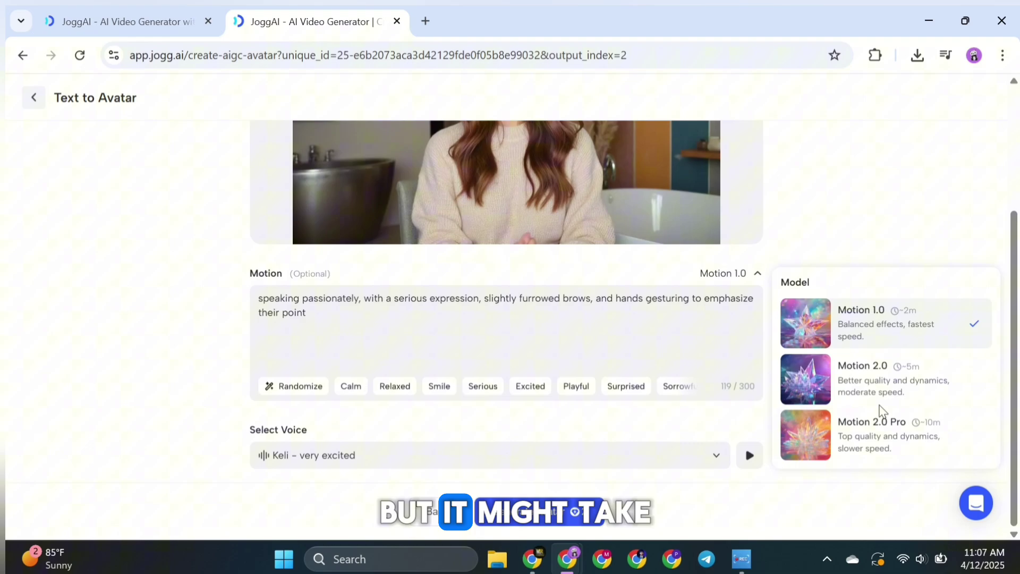
left_click(846, 333)
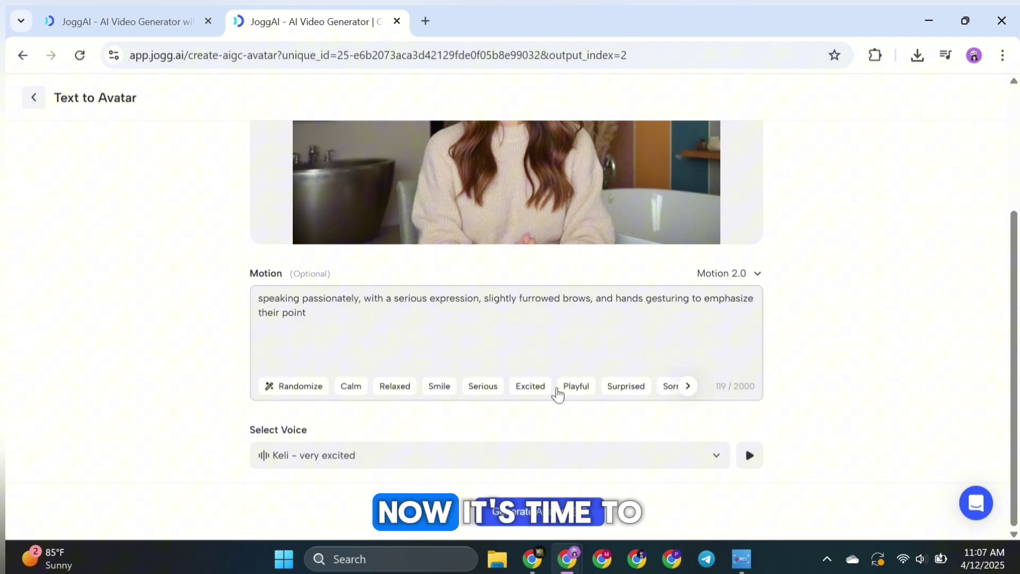
Filter voices to female, English, American, young, choose Alexandra, and create the avatar
left_click(715, 455)
left_click(266, 176)
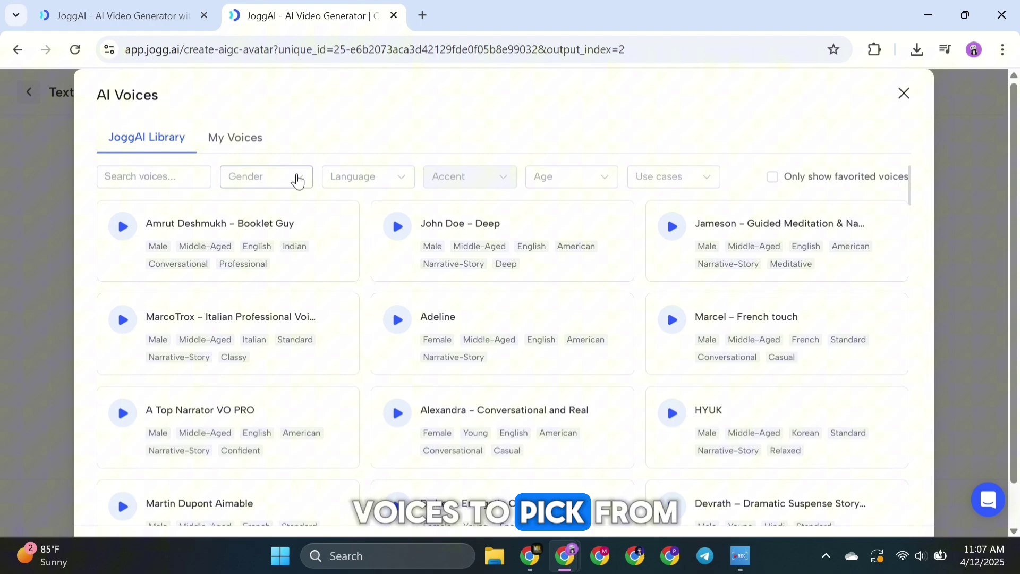
left_click(266, 215)
left_click(369, 176)
left_click(353, 252)
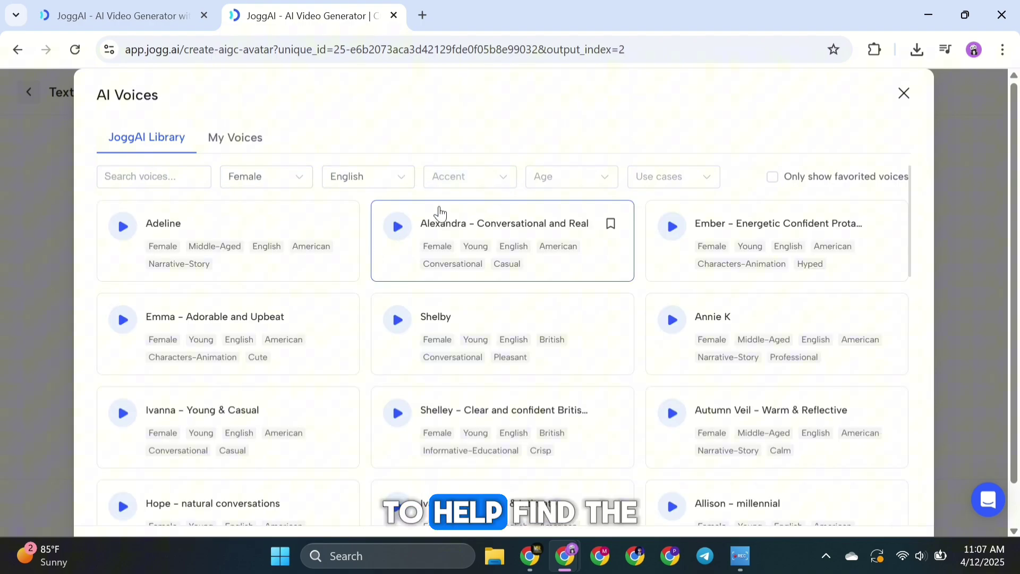
left_click(468, 176)
left_click(463, 215)
left_click(571, 176)
left_click(555, 216)
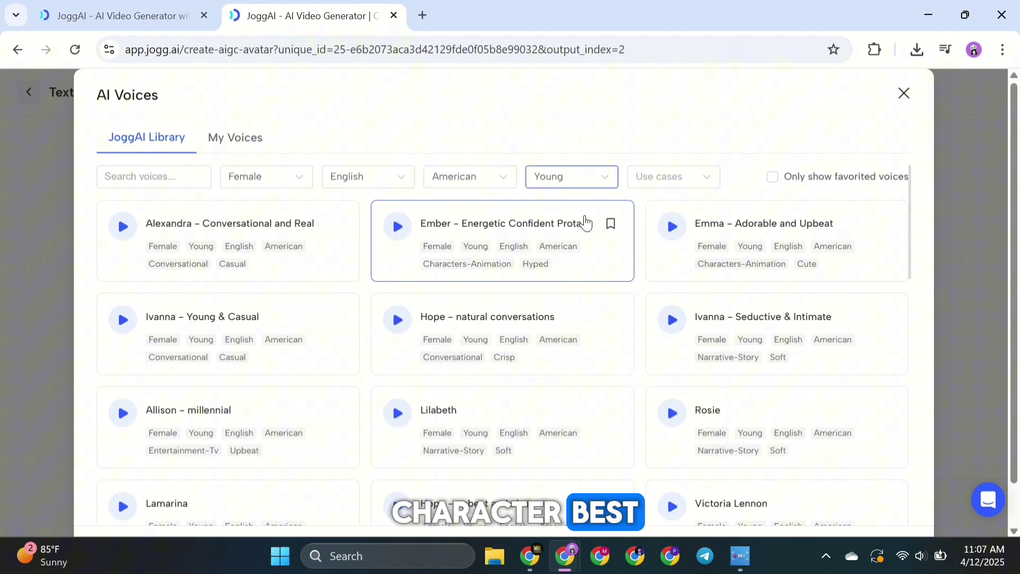
scroll(231, 239, "down", 2)
left_click(171, 227)
scroll(231, 318, "down", 5)
left_click(874, 507)
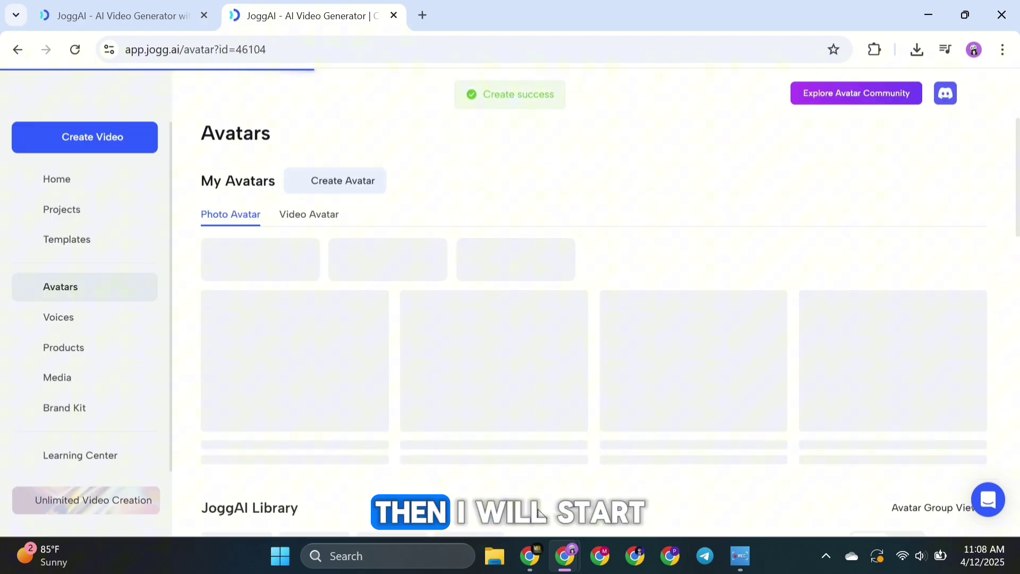
Open the new bathroom avatar in a video and play then pause its preview
left_click(489, 373)
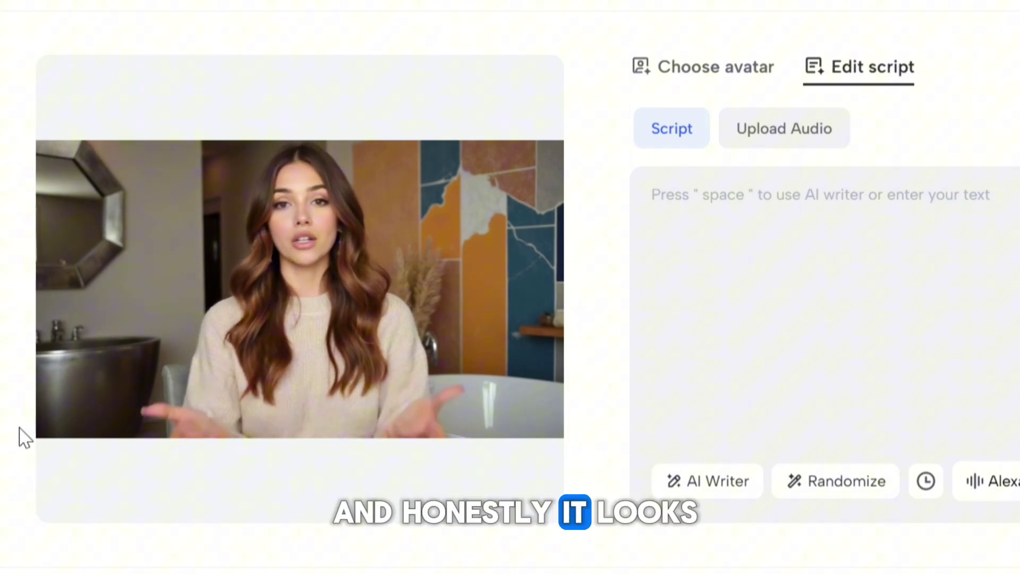
mouse_move(351, 315)
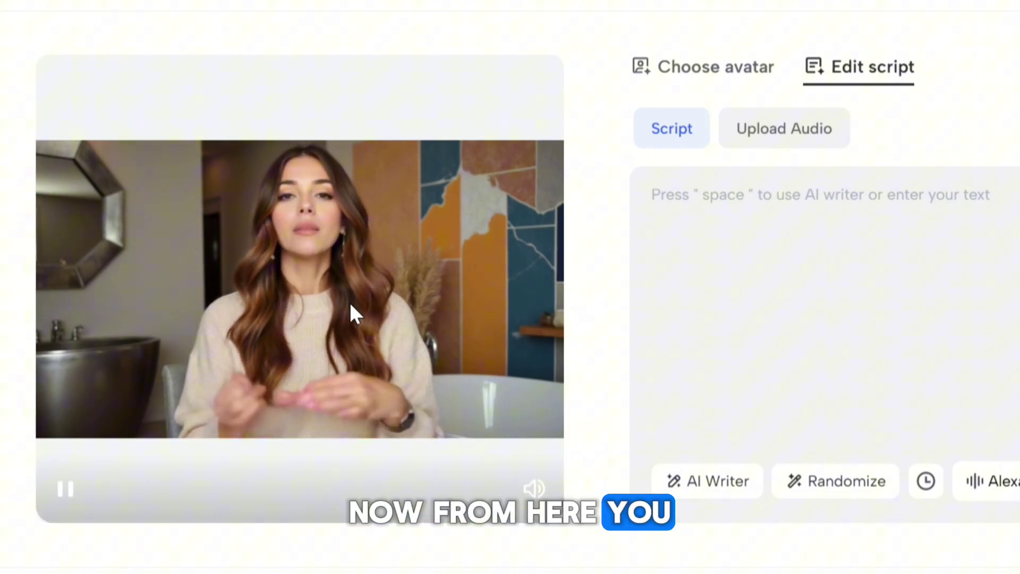
left_click(326, 328)
left_click(58, 437)
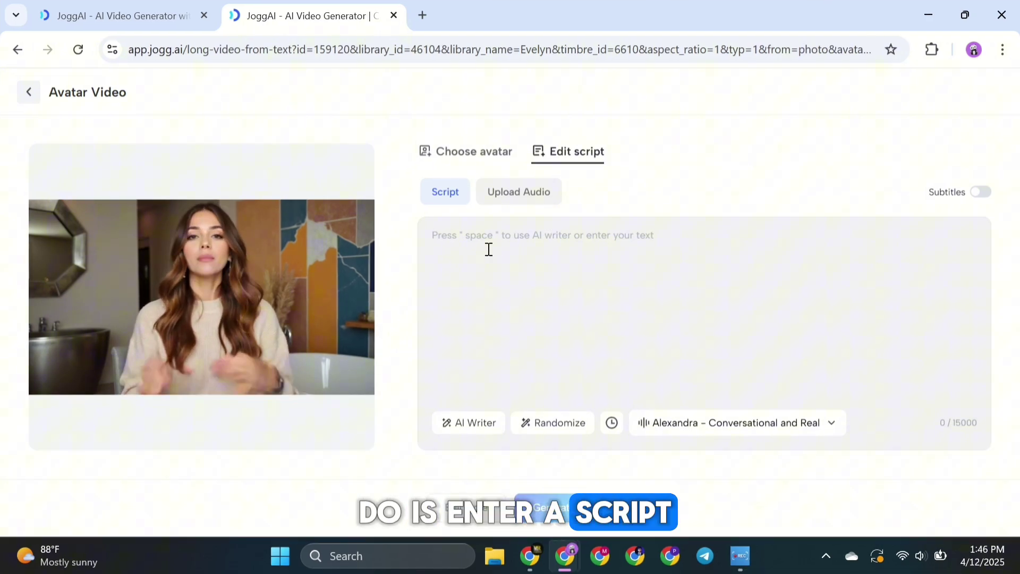
Fill the script with a random sample, after trying and cancelling Upload Audio
left_click(542, 429)
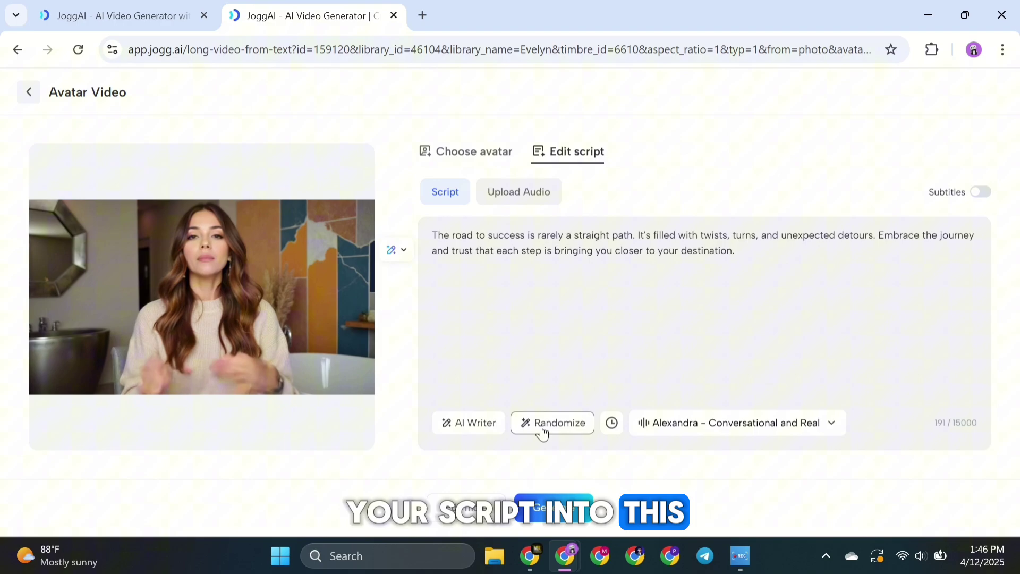
left_click(542, 428)
left_click(518, 195)
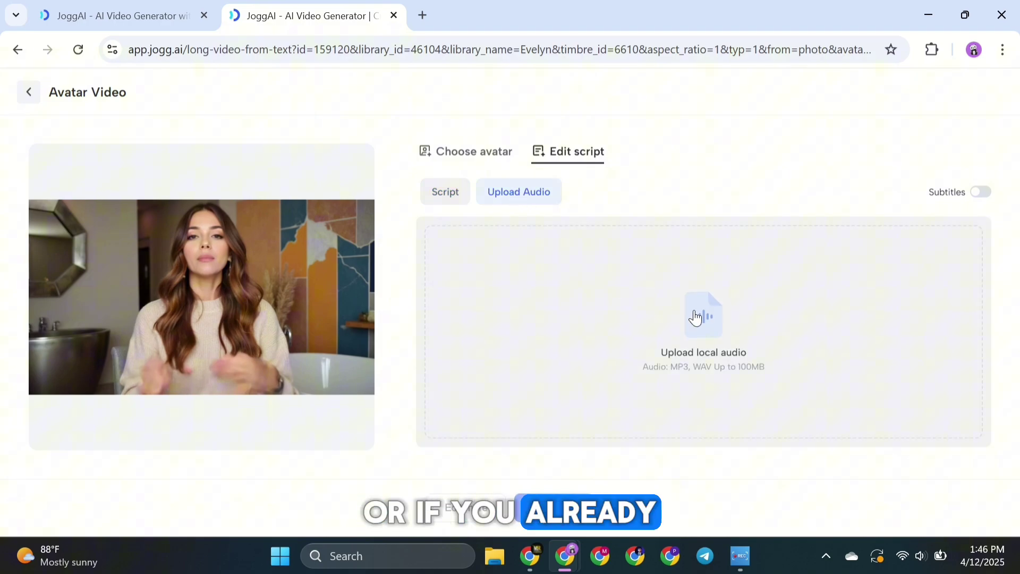
left_click(717, 338)
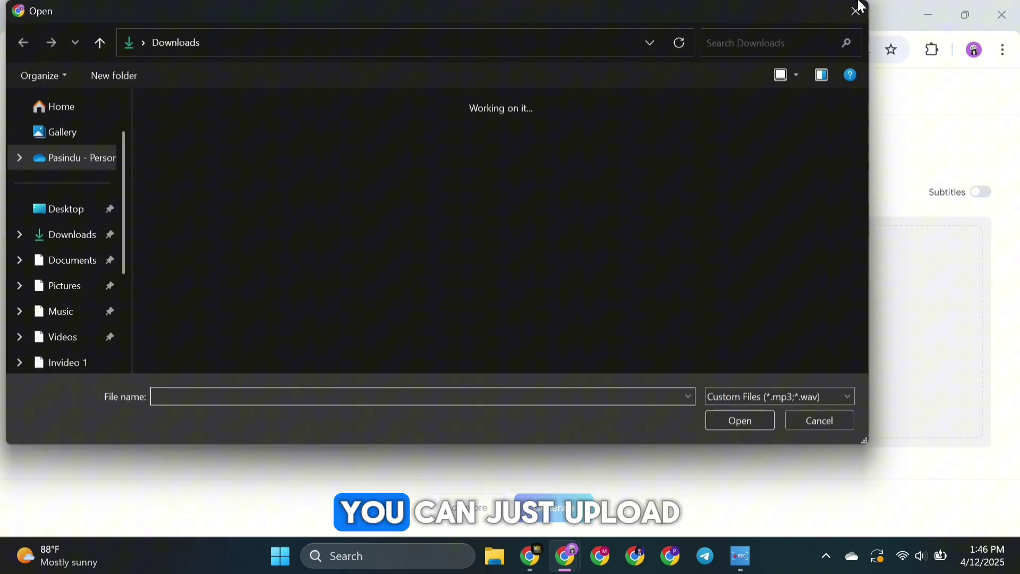
left_click(859, 12)
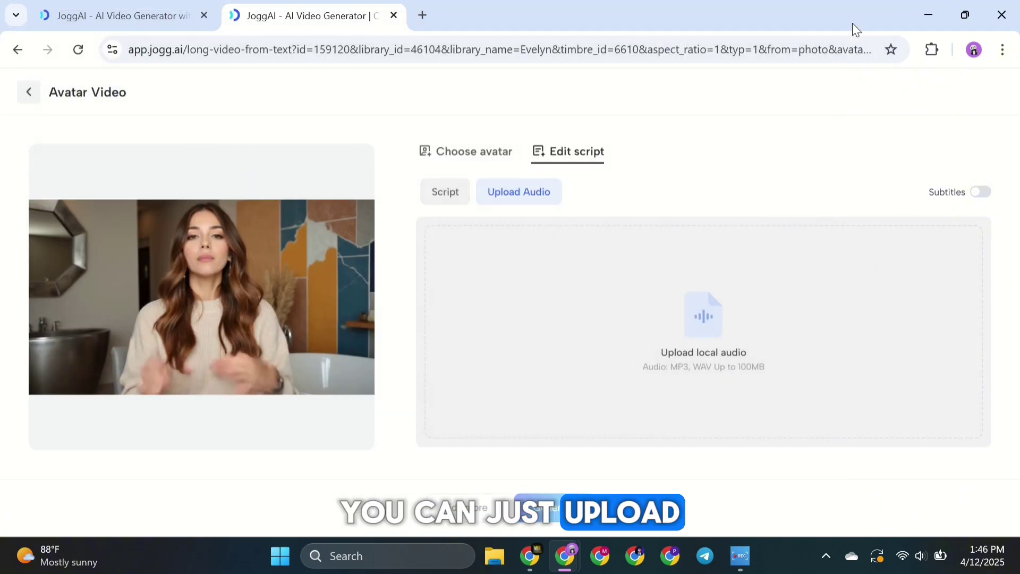
left_click(448, 193)
left_click(548, 423)
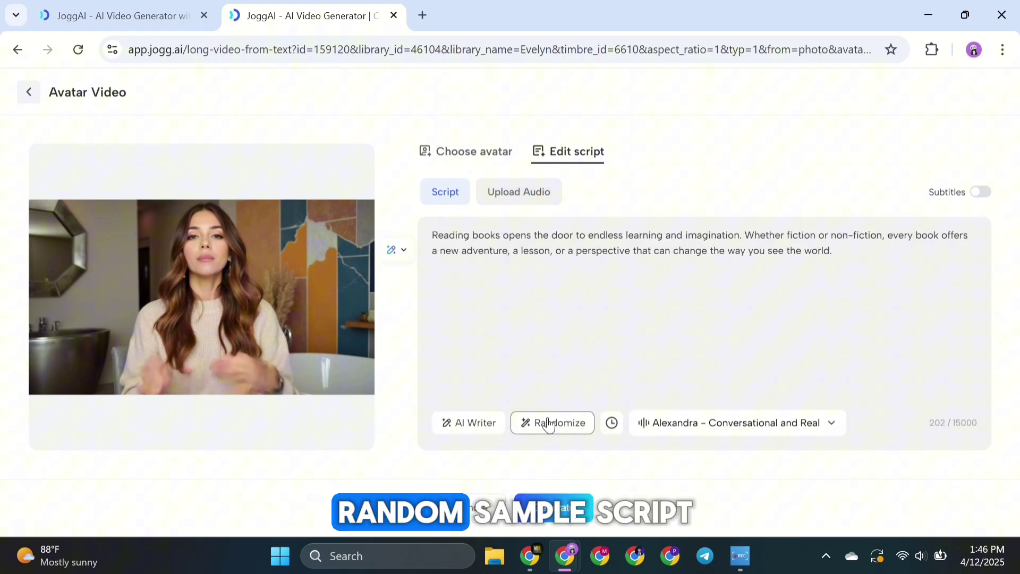
left_click(548, 424)
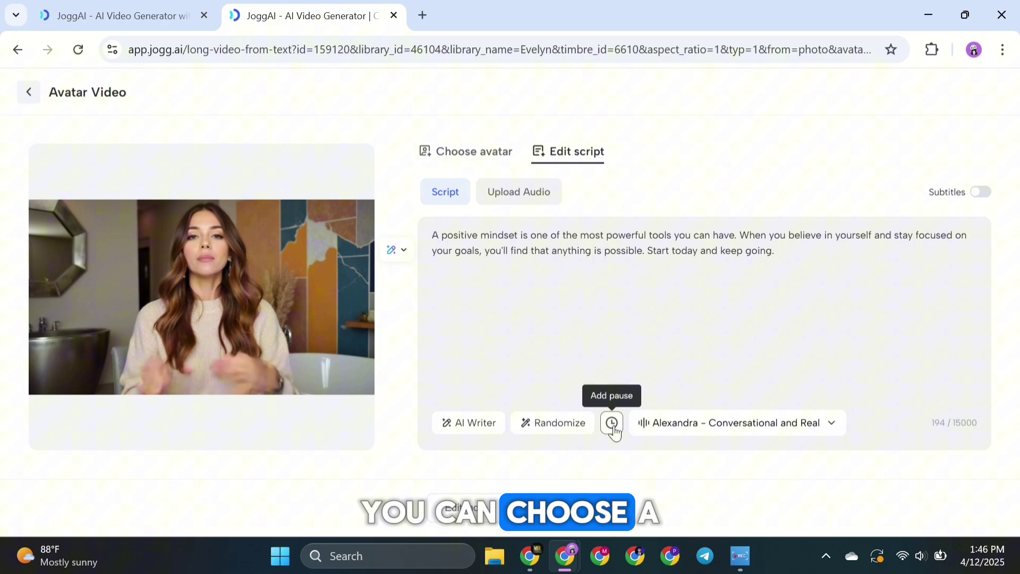
Browse the voice library and the avatar's own voices, keeping the current voice
left_click(717, 423)
scroll(343, 360, "down", 5)
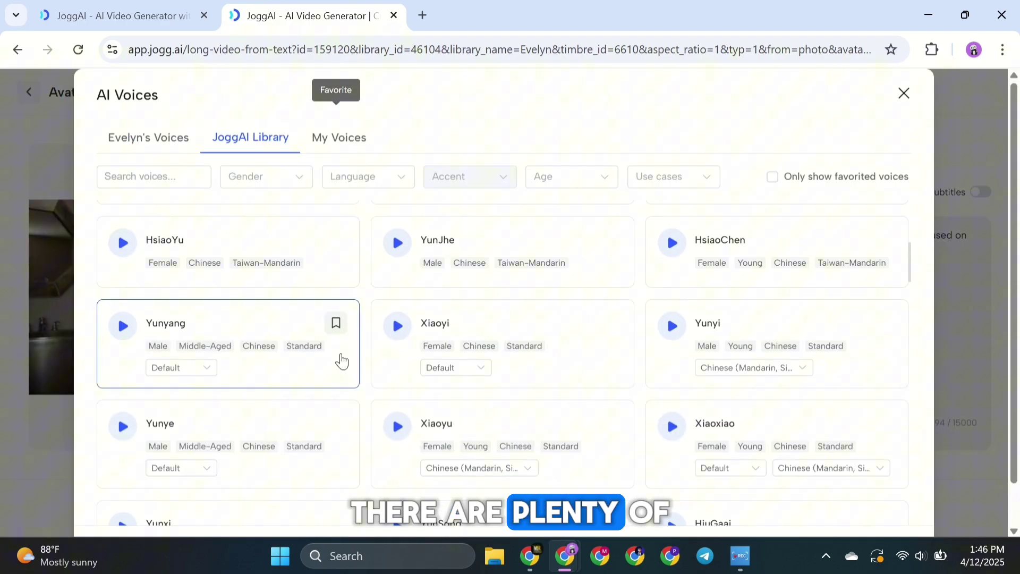
scroll(343, 361, "down", 5)
left_click(149, 138)
left_click(251, 137)
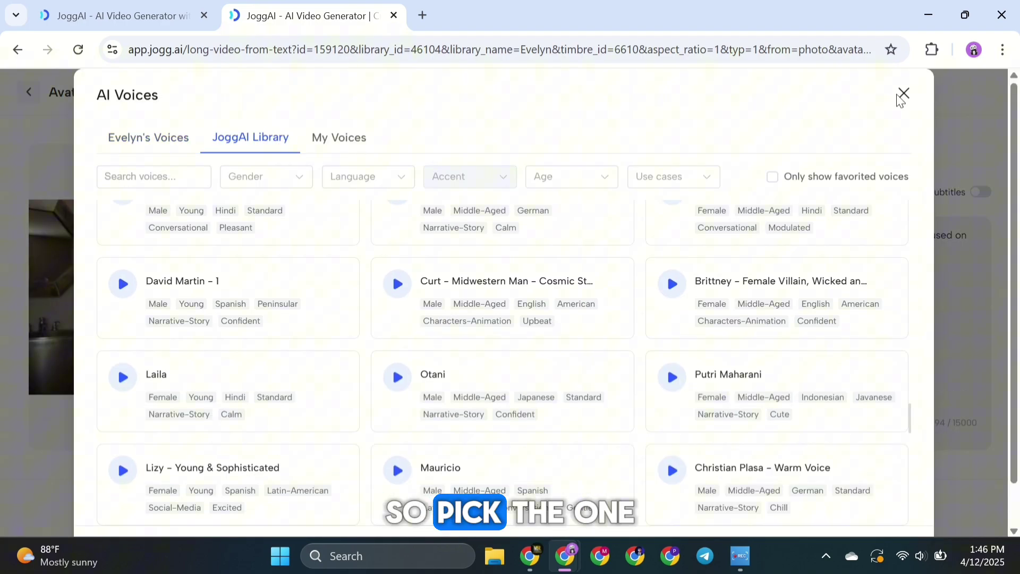
left_click(905, 94)
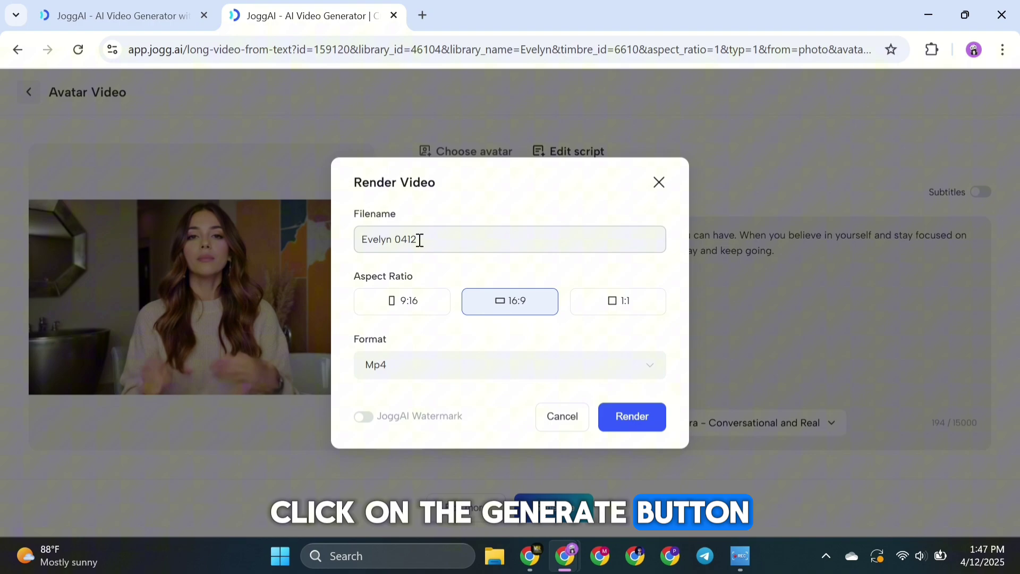
Render the 'Evelyn Test' video as a 16:9 MP4
left_click_drag(423, 240, 395, 243)
type("Test")
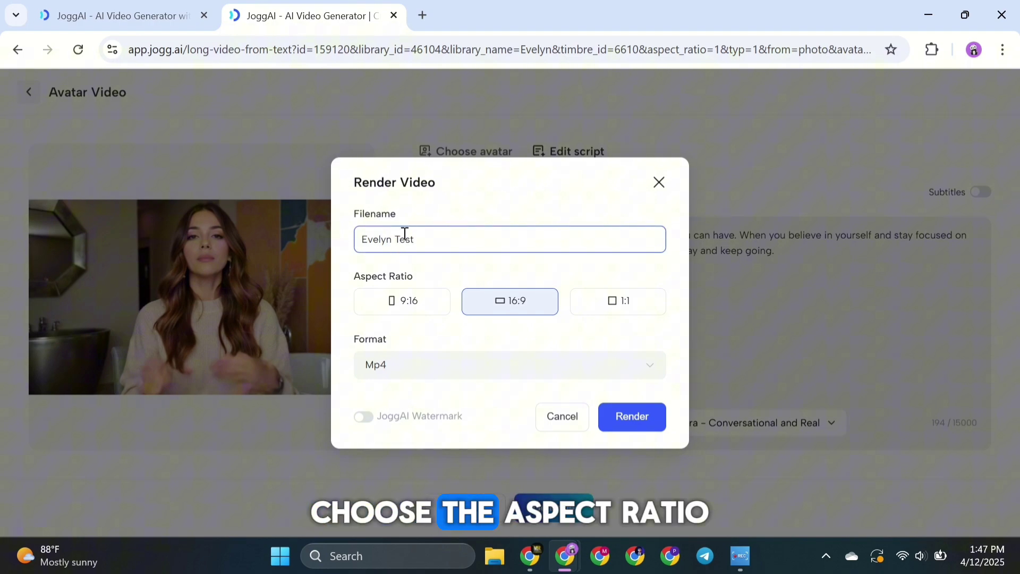
left_click(406, 301)
left_click(465, 364)
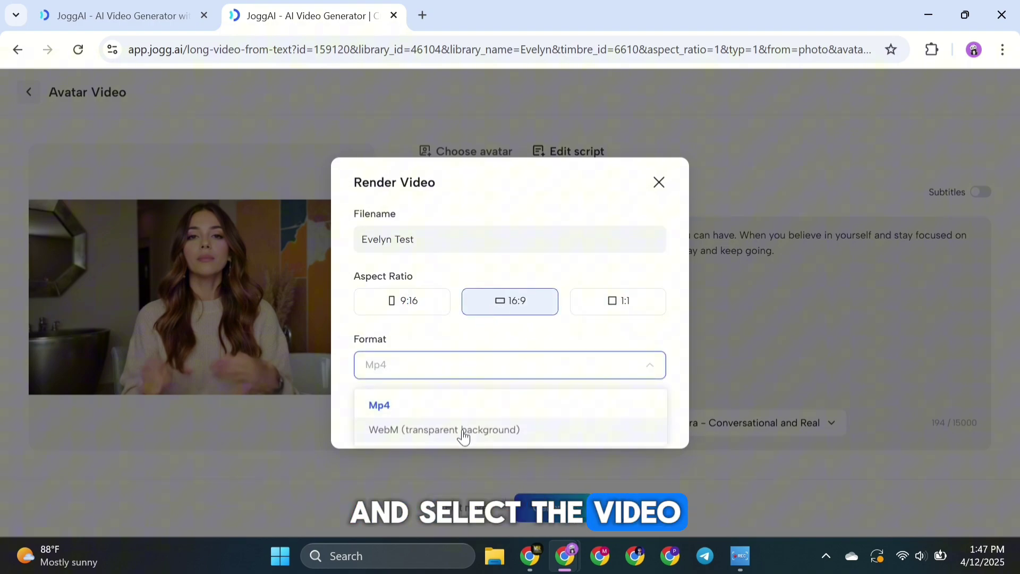
left_click(449, 403)
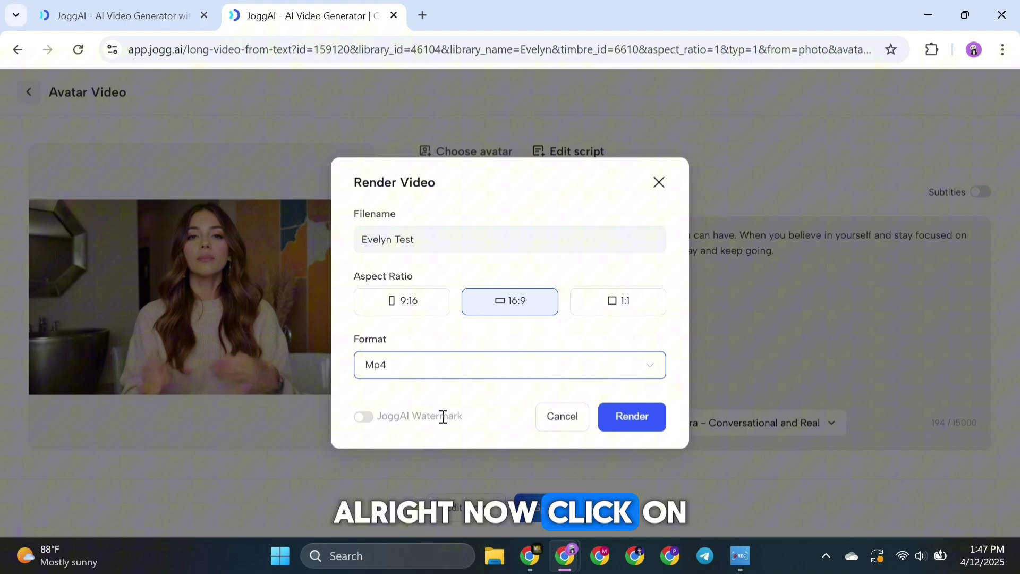
left_click(632, 417)
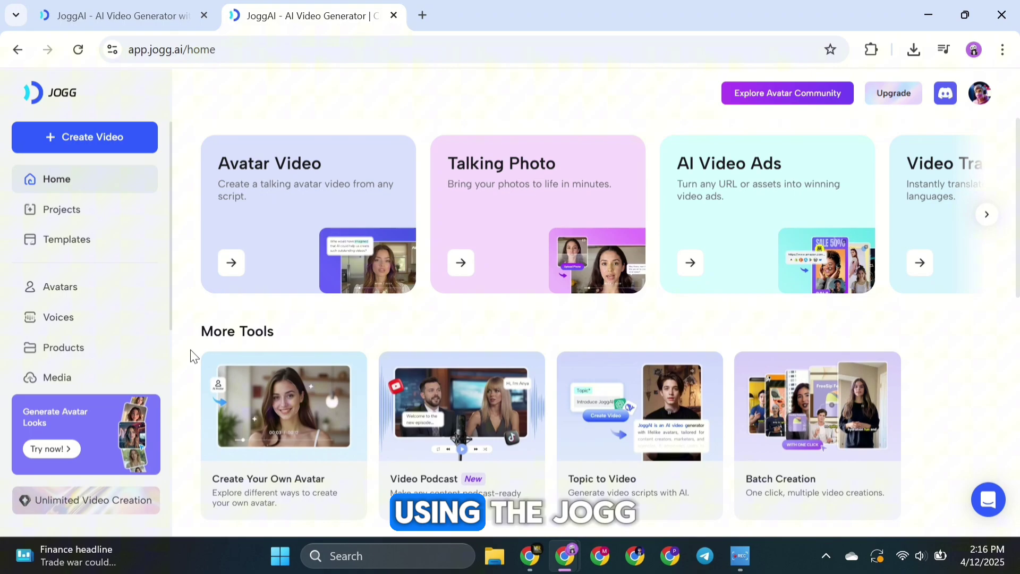
scroll(192, 355, "down", 1)
Start a Photo to Avatar and upload the photo of the man at his desk
left_click(239, 350)
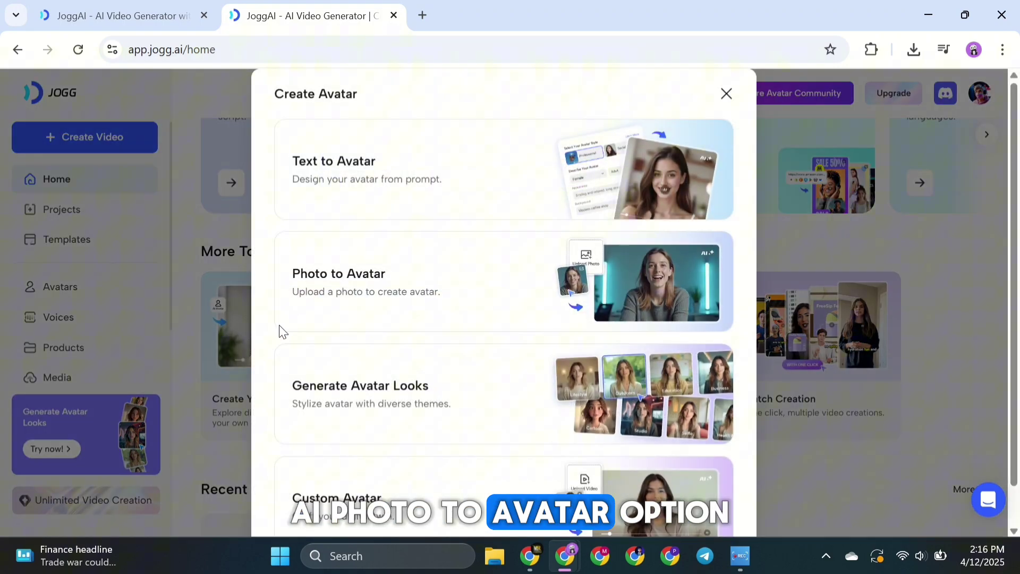
left_click(464, 283)
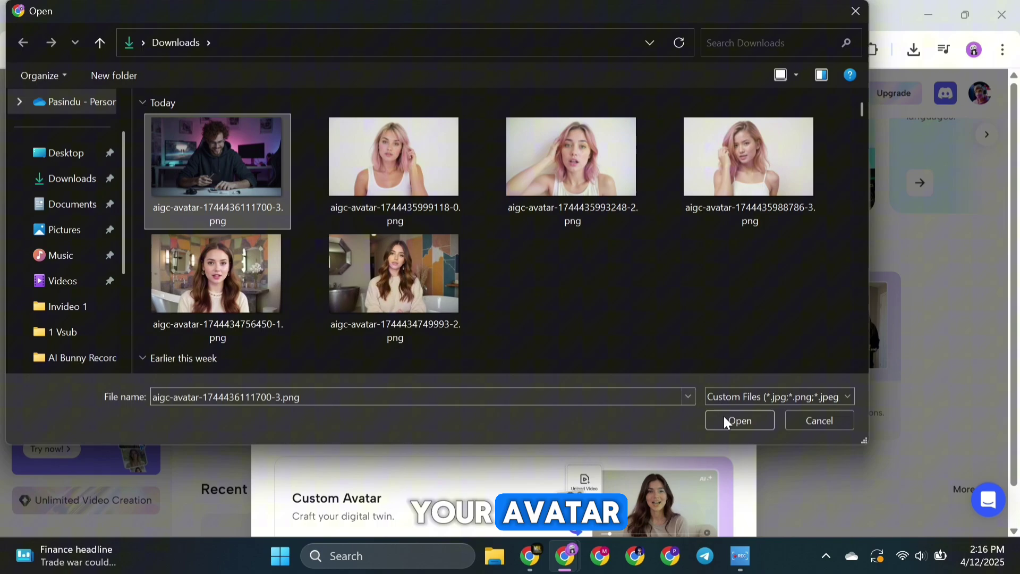
left_click(728, 421)
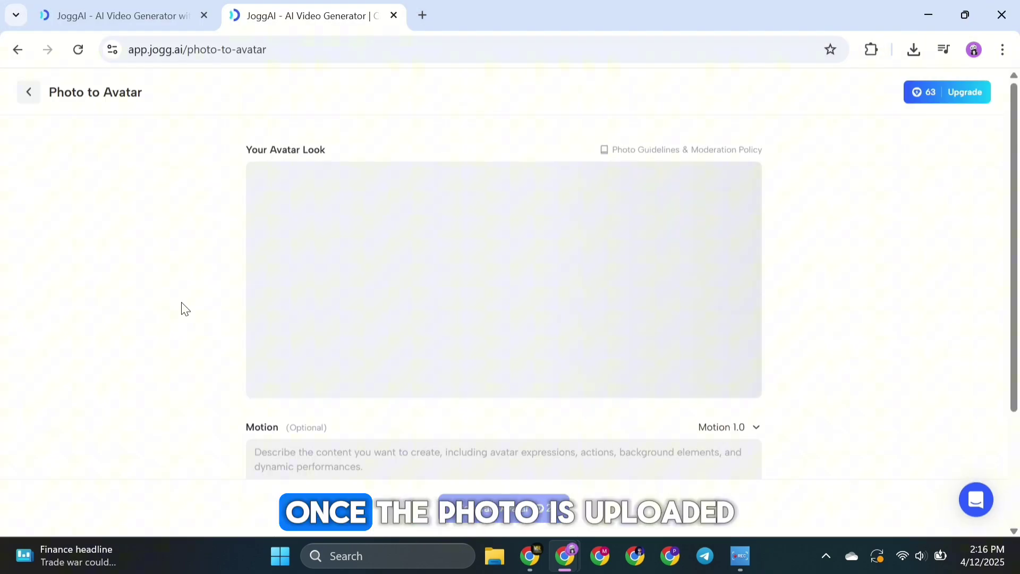
scroll(183, 309, "down", 3)
scroll(184, 308, "down", 2)
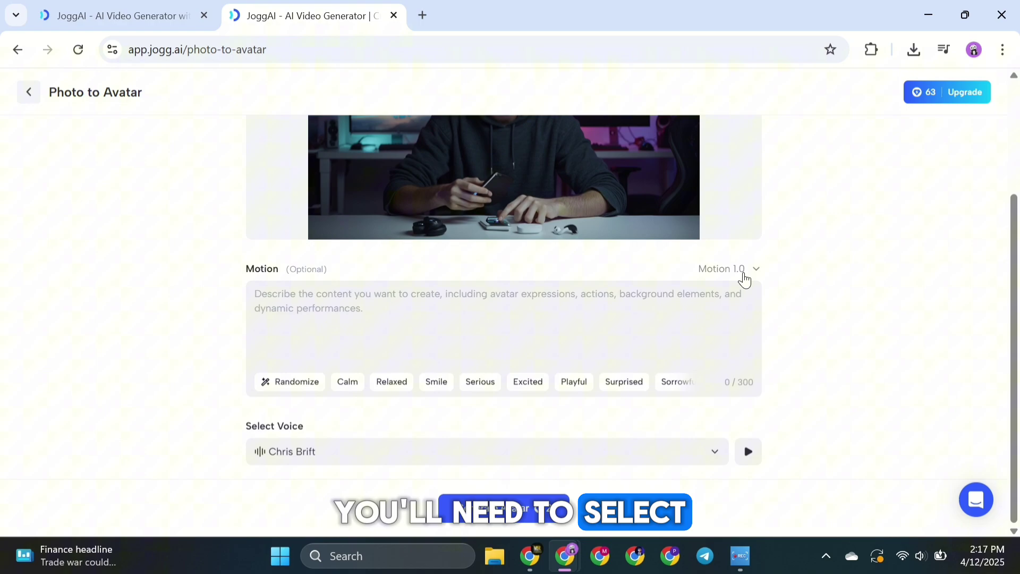
Keep Motion 1.0, randomize the motion description, and preview and browse voices
left_click(744, 427)
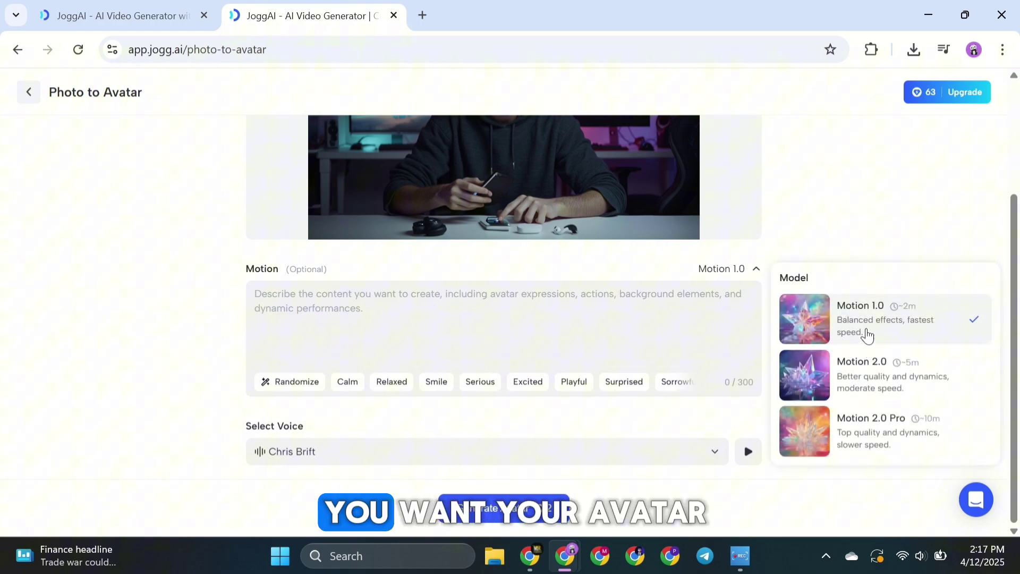
left_click(868, 333)
left_click(291, 381)
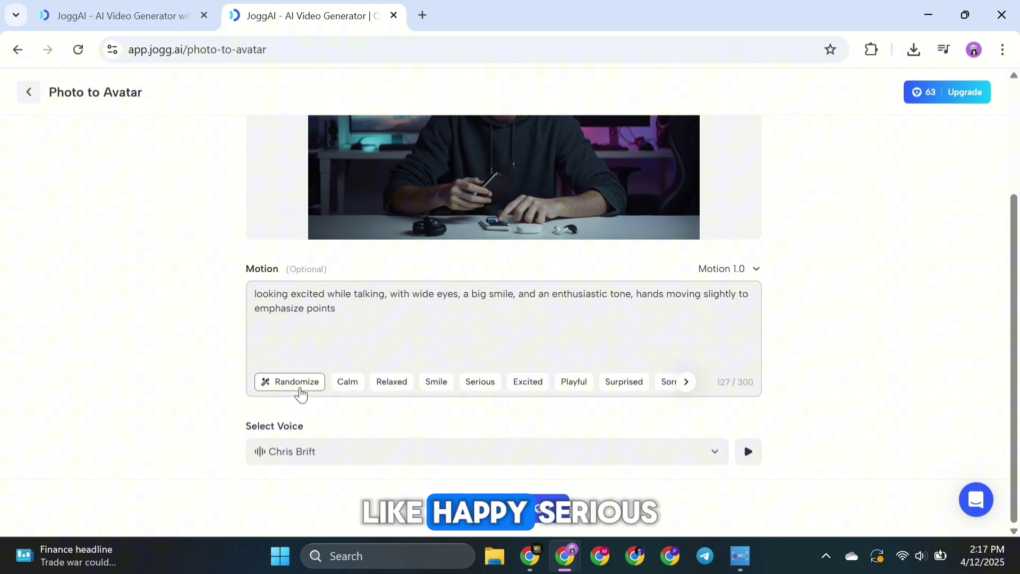
left_click(747, 451)
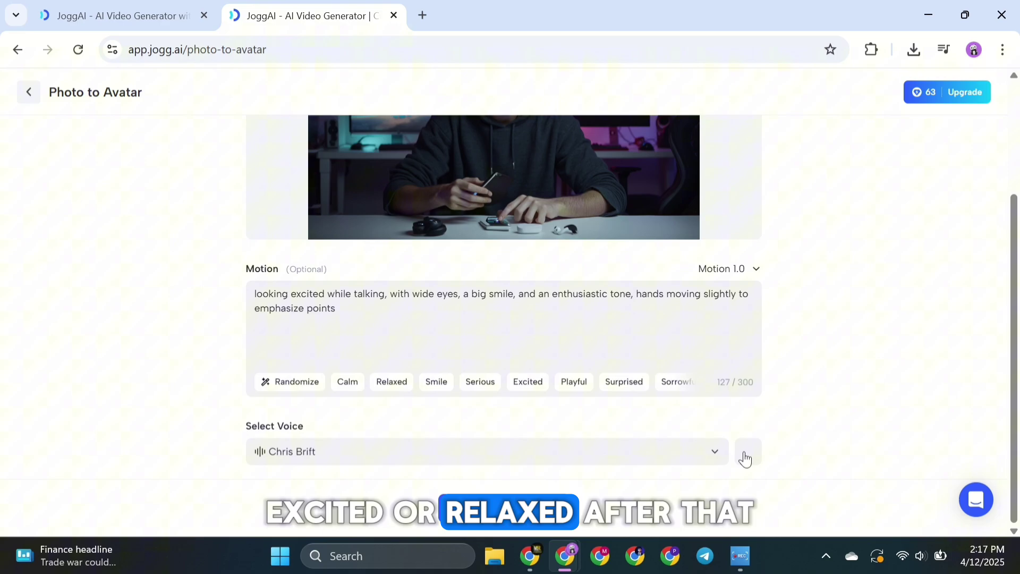
left_click(714, 451)
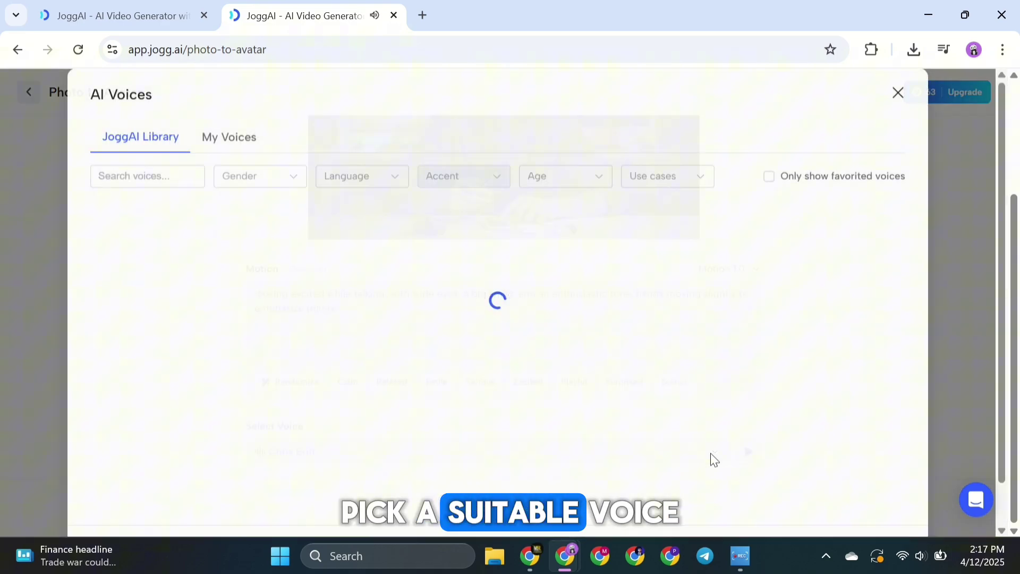
scroll(393, 409, "down", 3)
scroll(392, 409, "up", 2)
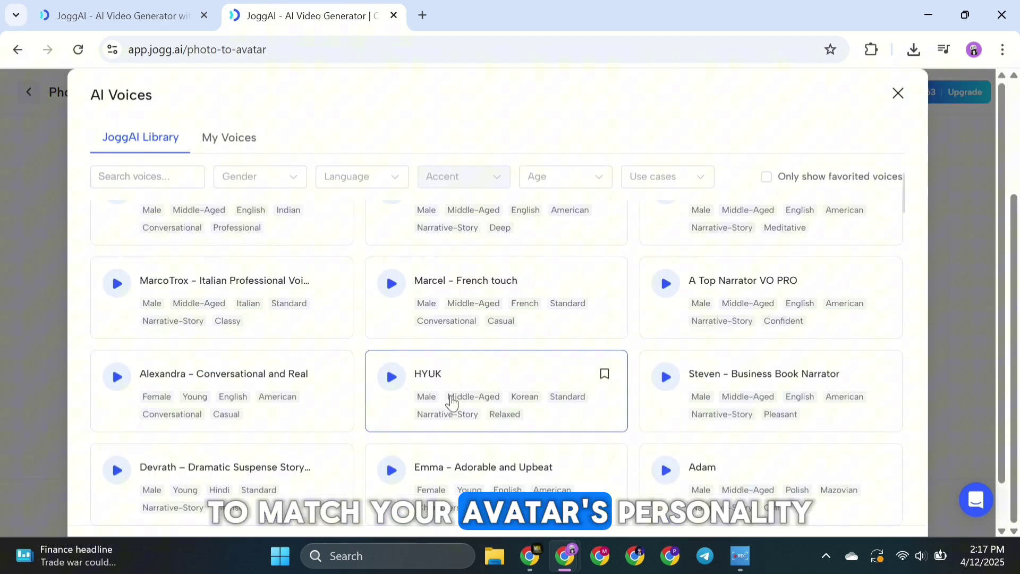
scroll(393, 409, "up", 2)
left_click(898, 93)
scroll(752, 236, "down", 1)
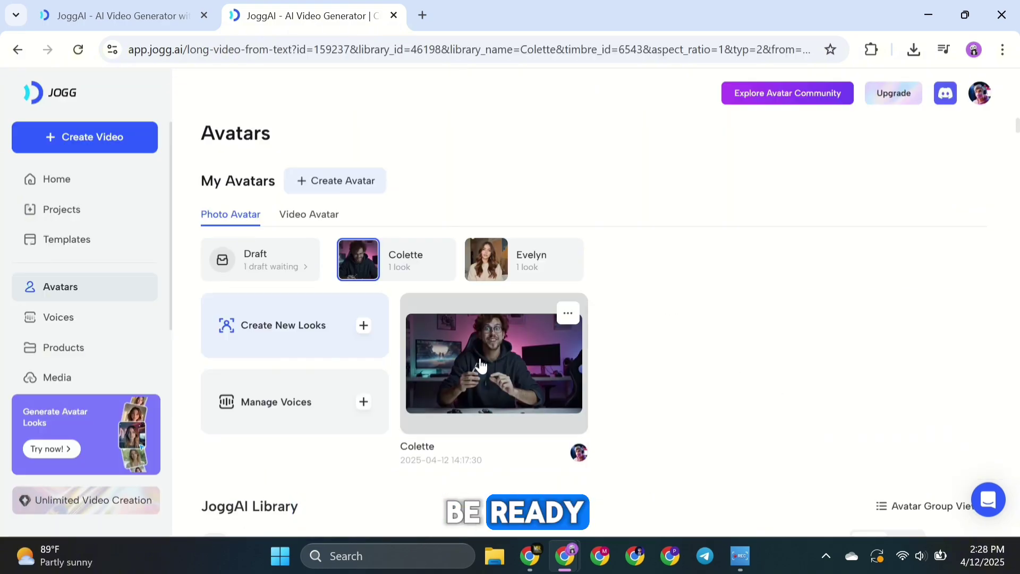
Start a Colette avatar video and fill its script with a random 'success is a journey' text
left_click(480, 366)
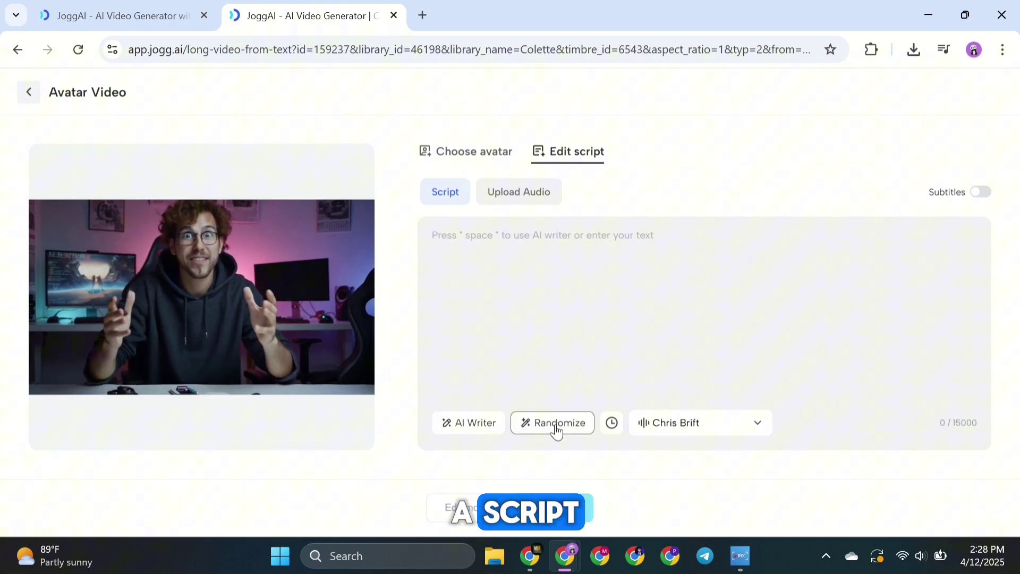
left_click(556, 425)
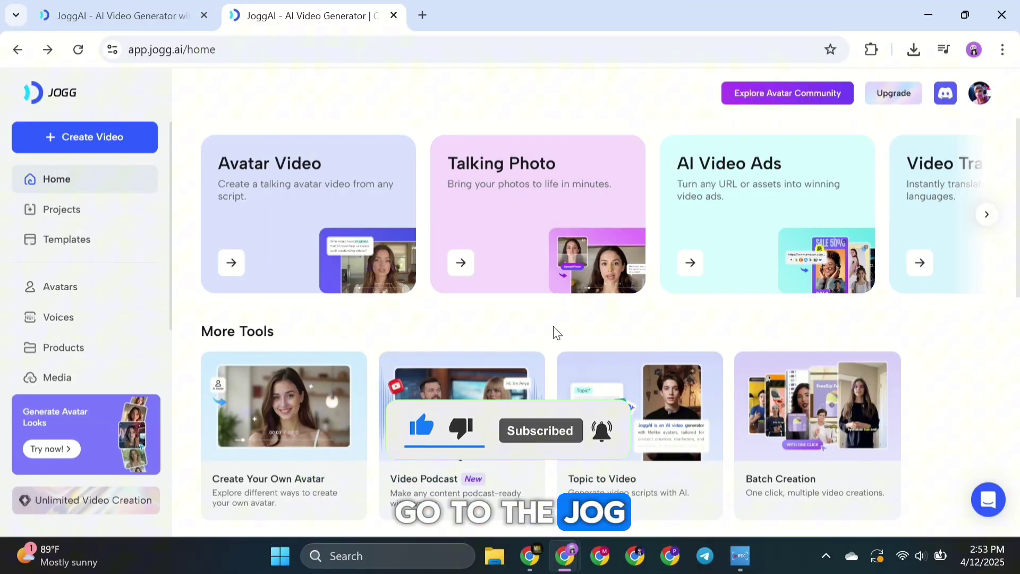
Start a Talking Photo with the pink-haired woman sample, using a written script rather than audio
left_click(533, 204)
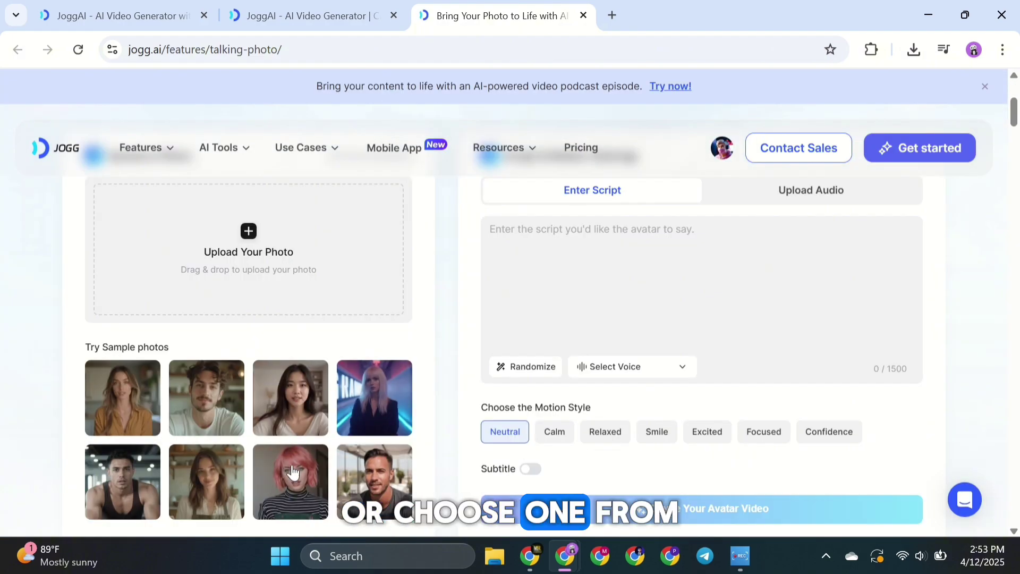
left_click(295, 471)
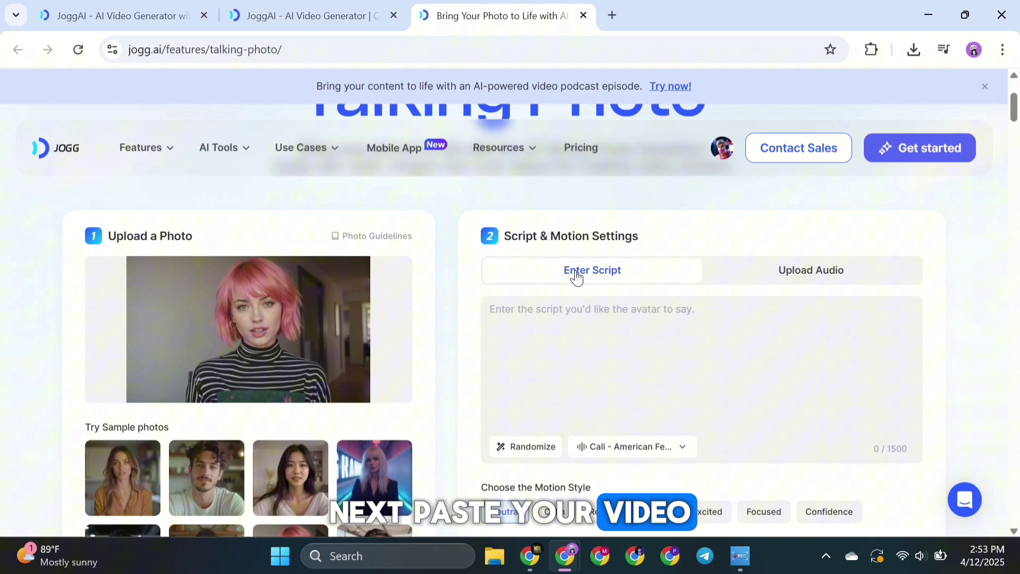
left_click(742, 275)
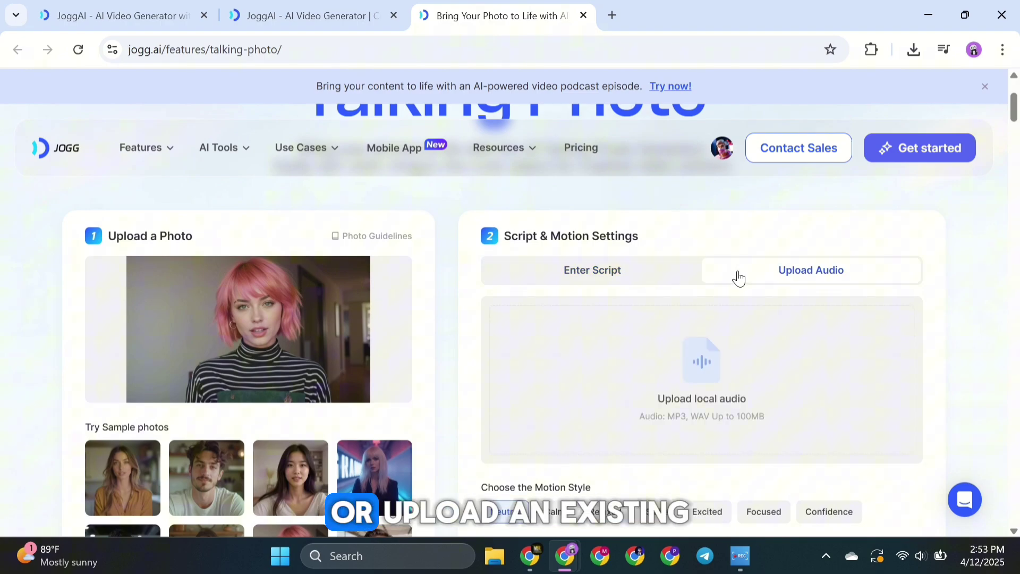
left_click(632, 275)
scroll(633, 276, "down", 1)
Randomize the product script twice and create the excited, subtitled talking photo video
left_click(532, 372)
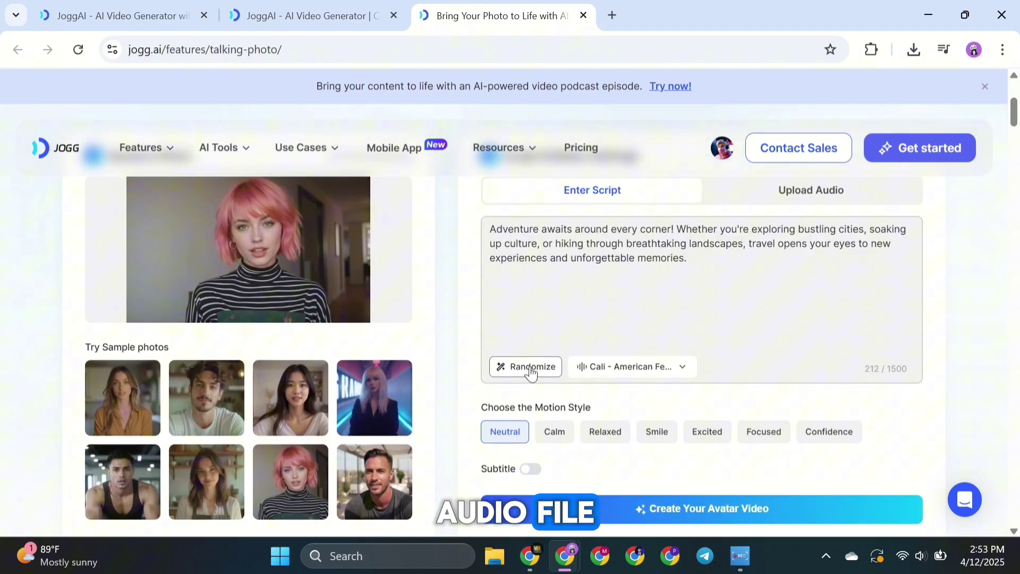
left_click(532, 373)
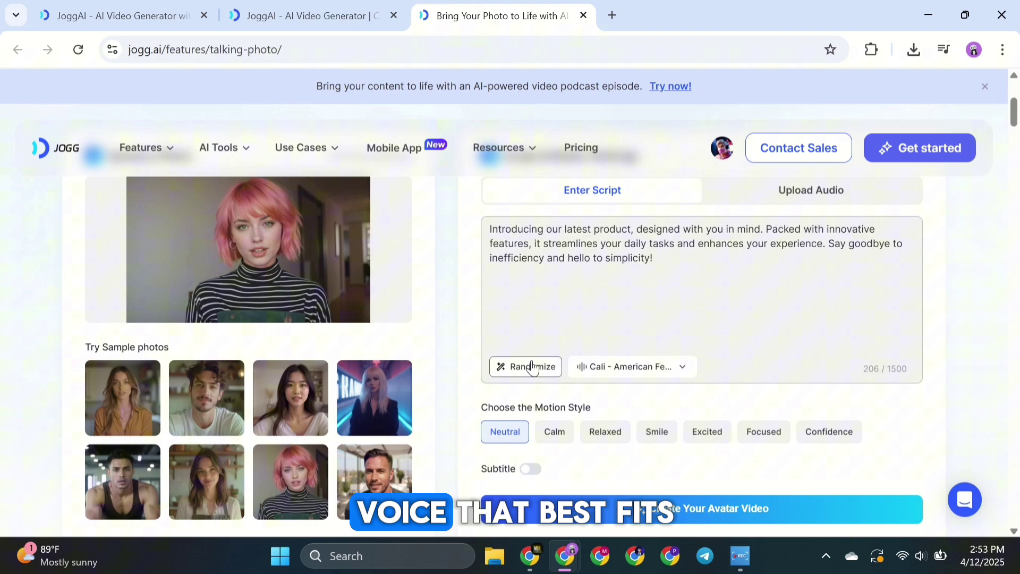
scroll(536, 325, "down", 1)
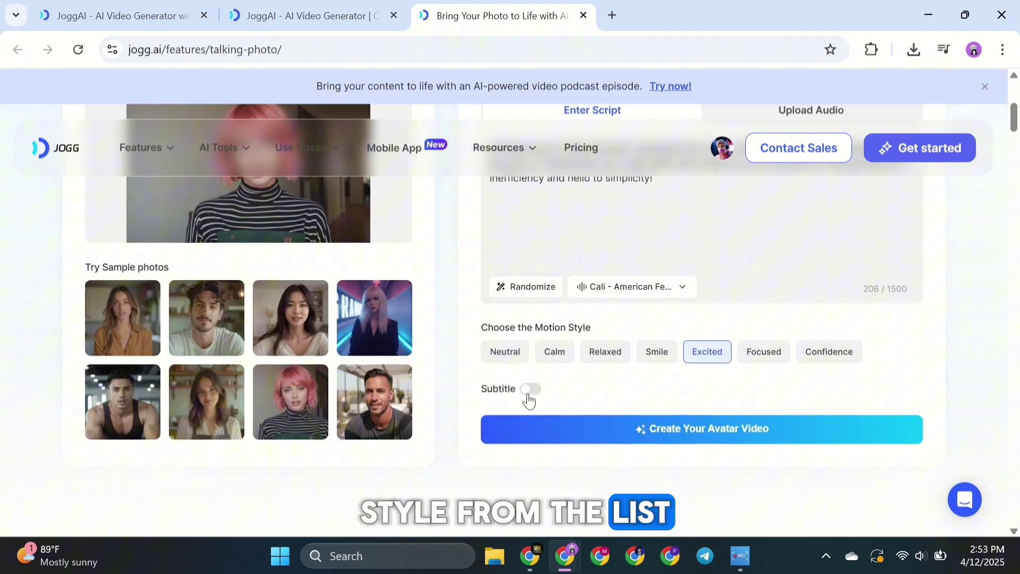
scroll(484, 377, "up", 5)
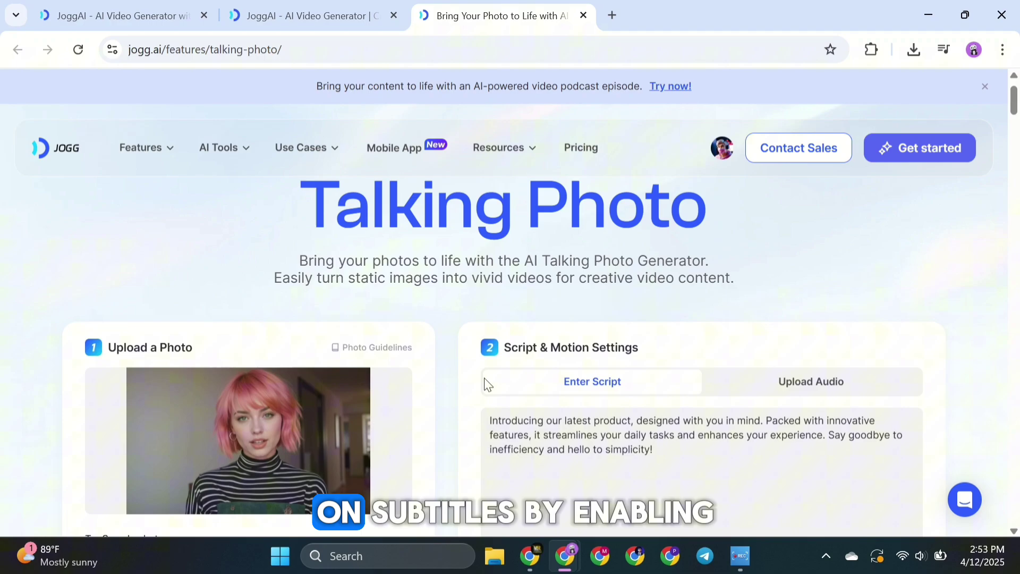
scroll(483, 378, "down", 6)
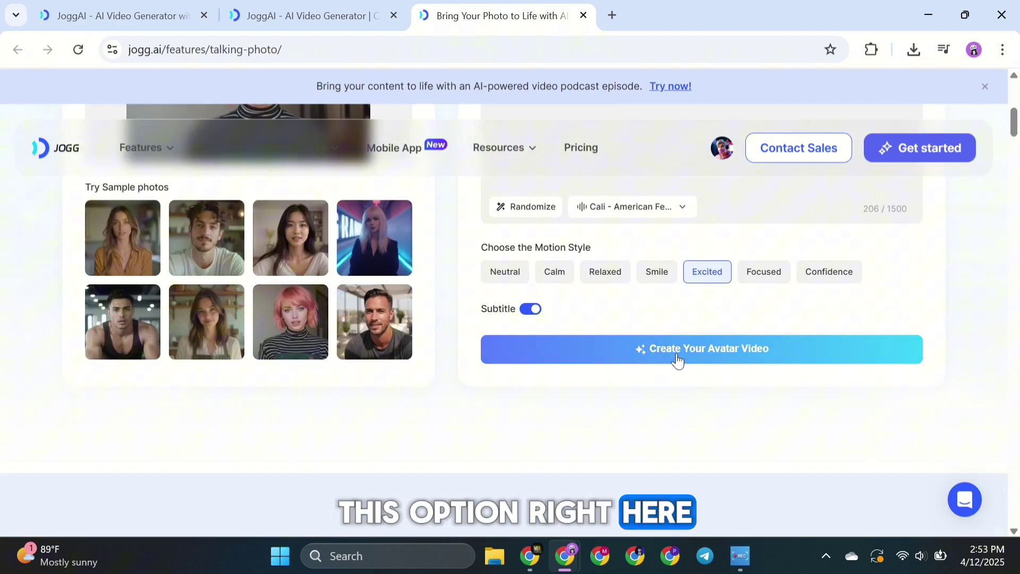
left_click(702, 351)
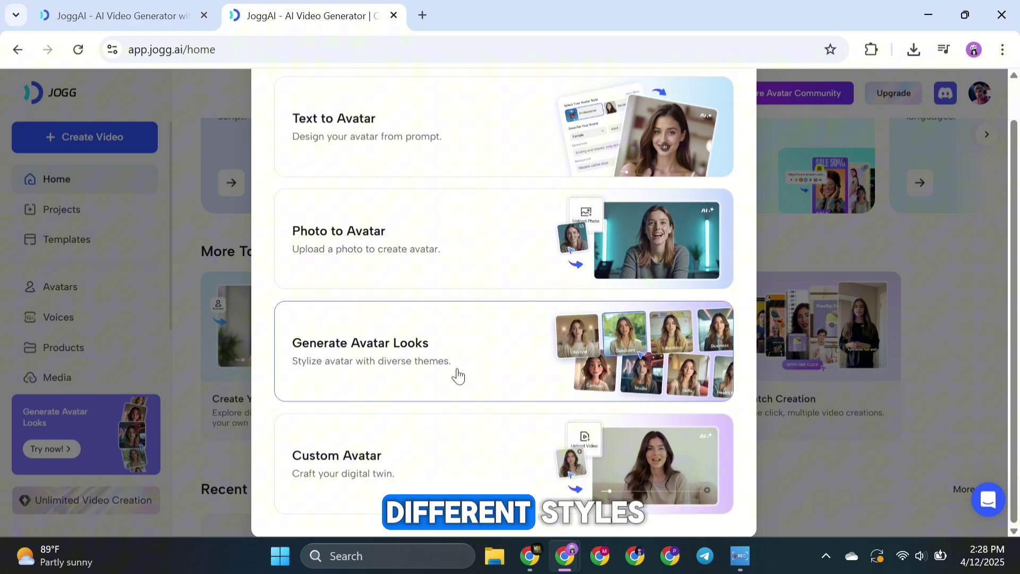
Upload the pink-haired woman's photo for avatar looks, name it, pick a voice, keep 16:9
left_click(459, 375)
left_click(481, 192)
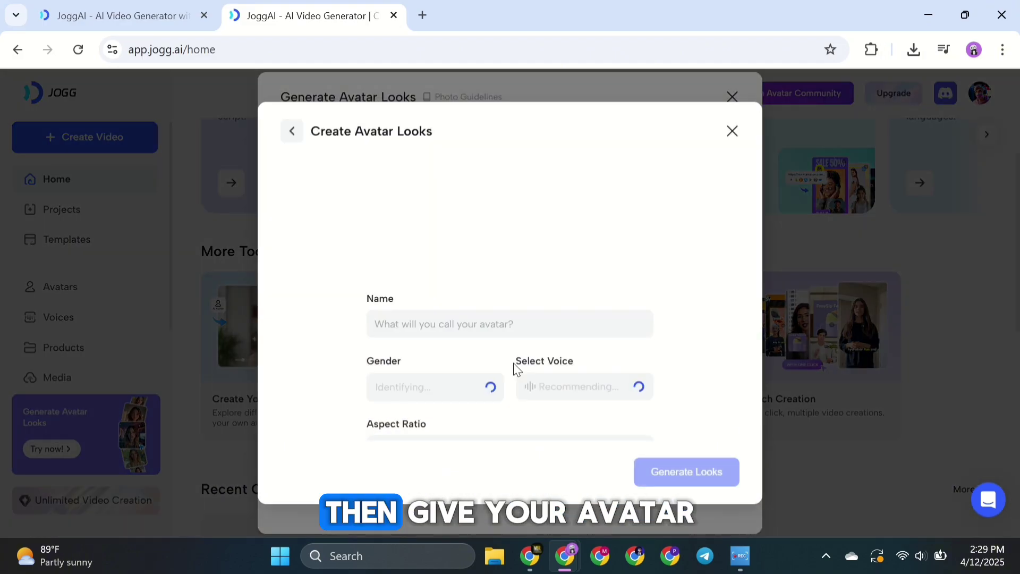
left_click(488, 323)
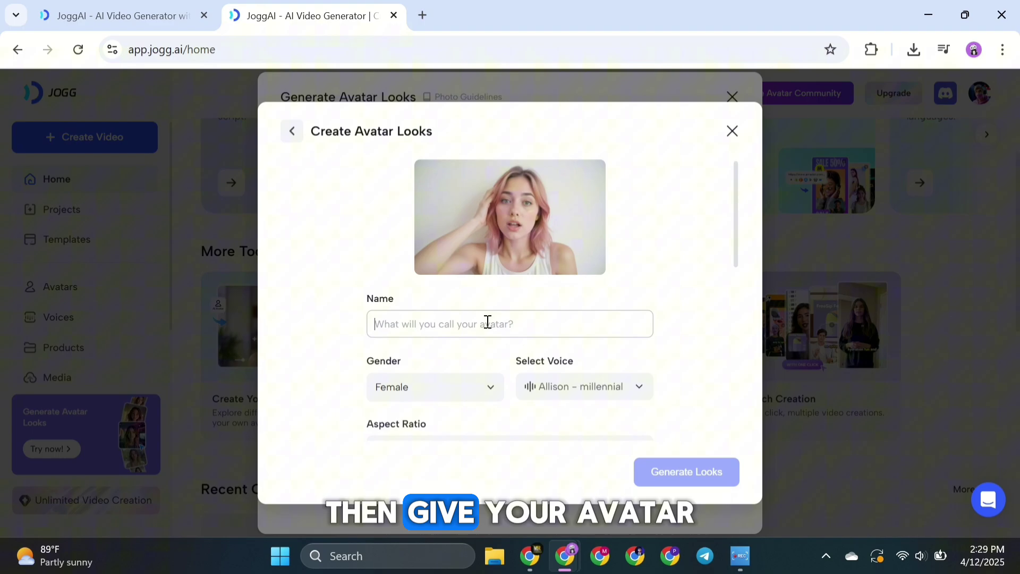
type("Emma")
left_click(632, 388)
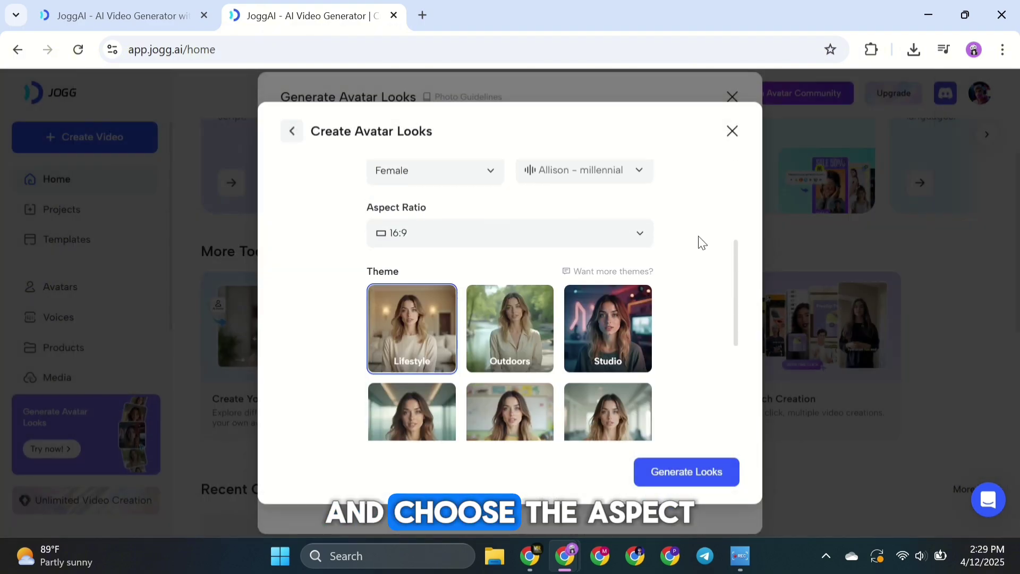
scroll(558, 319, "down", 3)
left_click(423, 211)
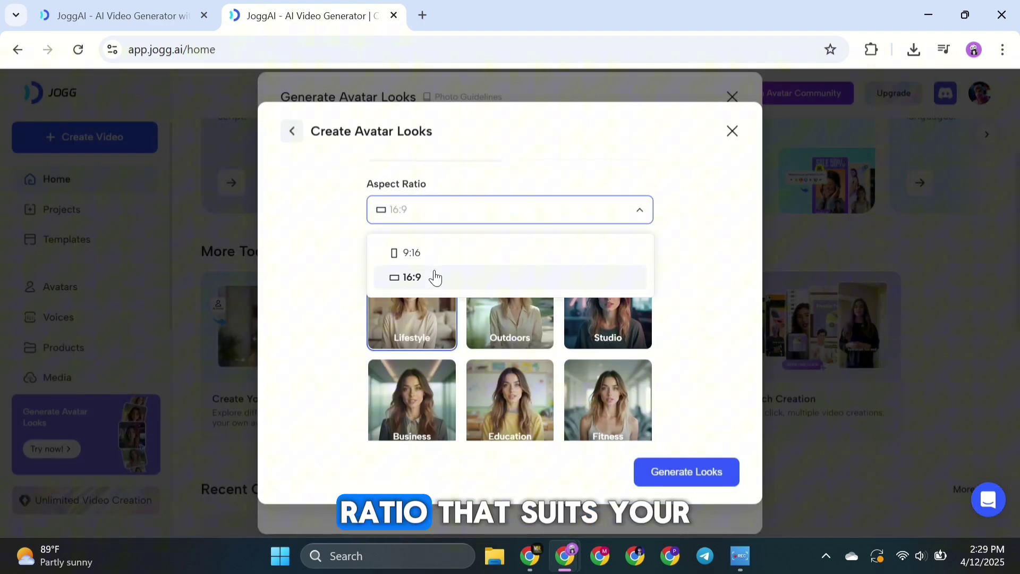
left_click(431, 277)
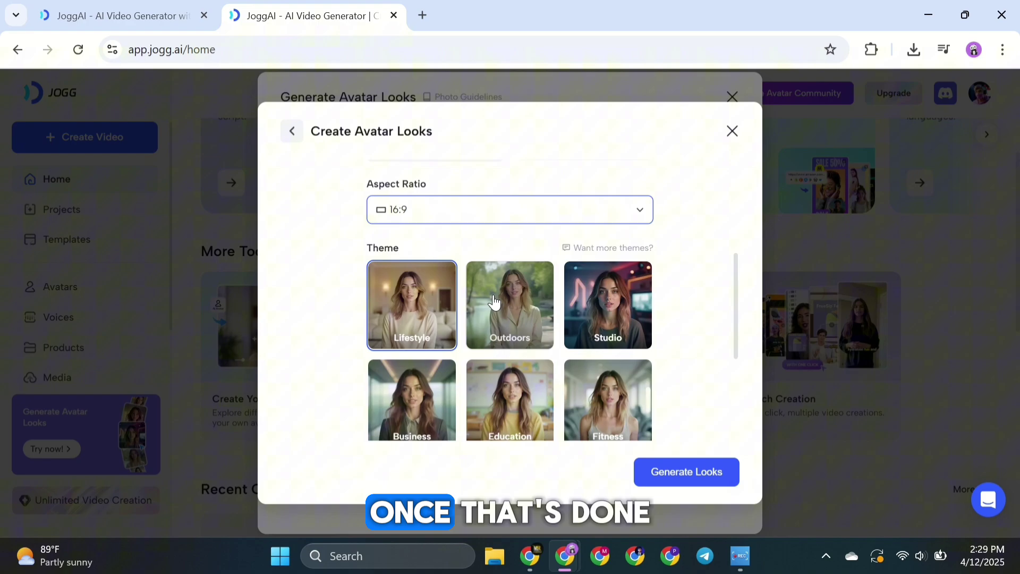
scroll(501, 301, "down", 1)
scroll(501, 301, "down", 1)
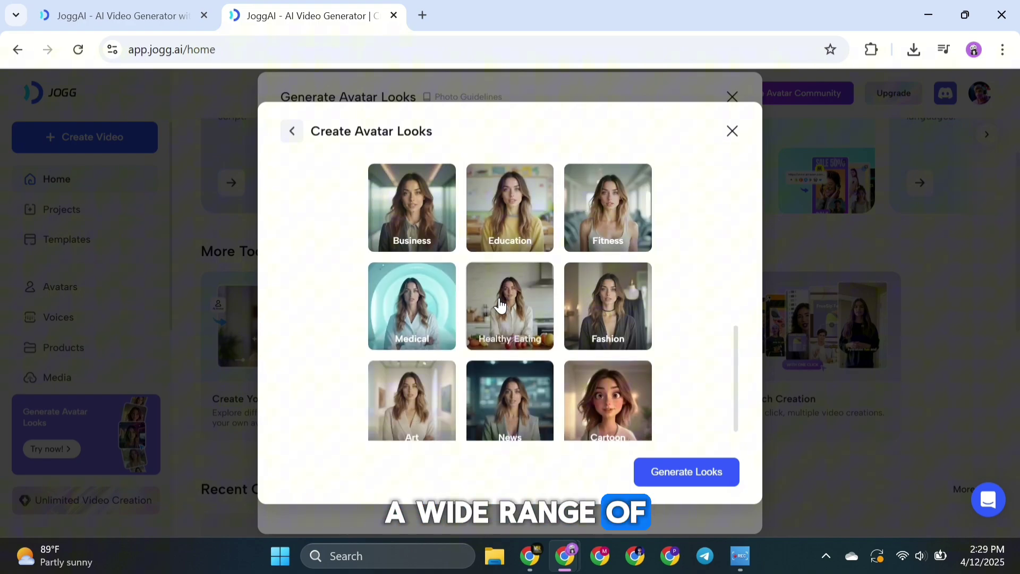
scroll(501, 301, "down", 1)
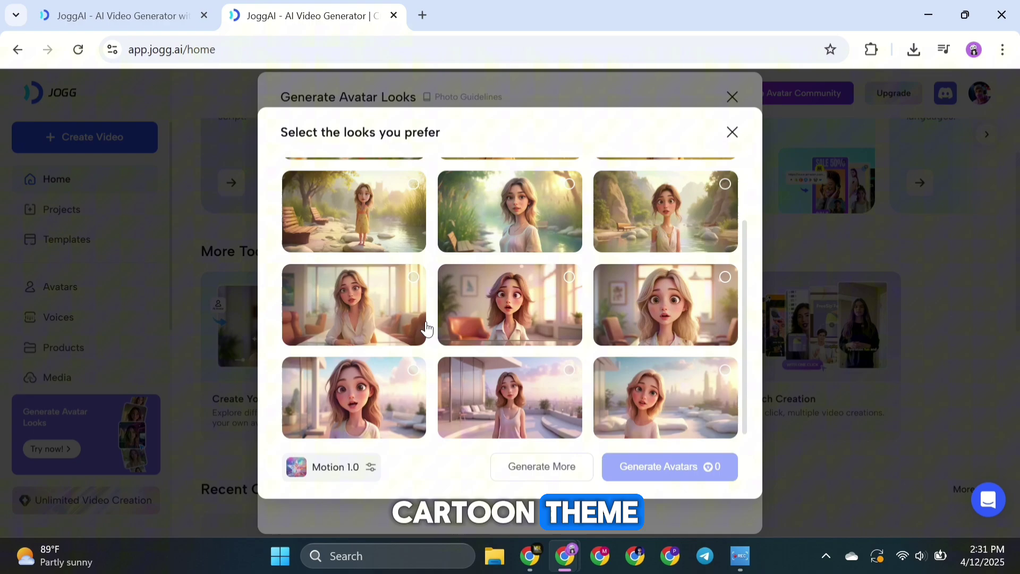
scroll(431, 368, "up", 3)
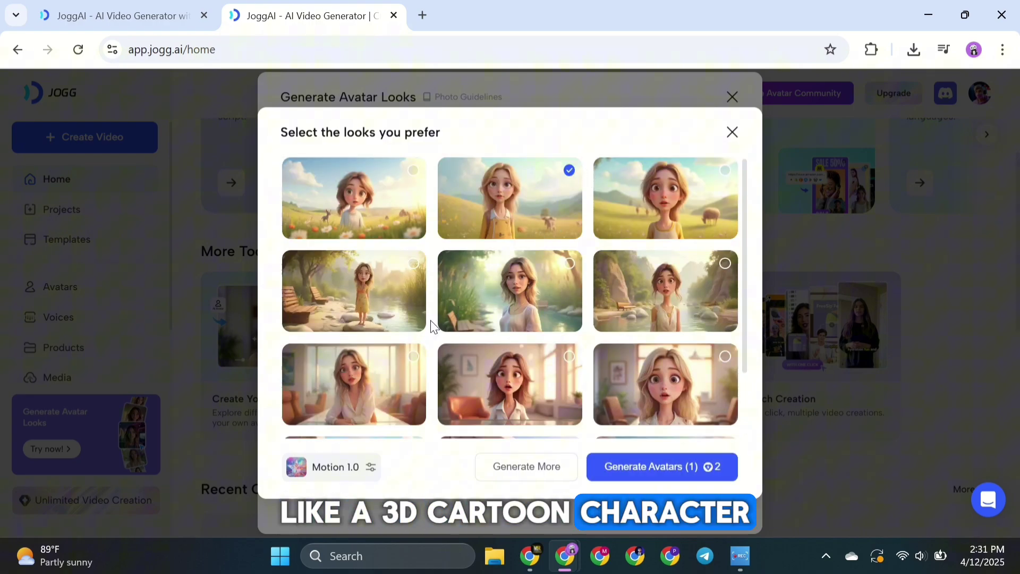
scroll(606, 299, "down", 1)
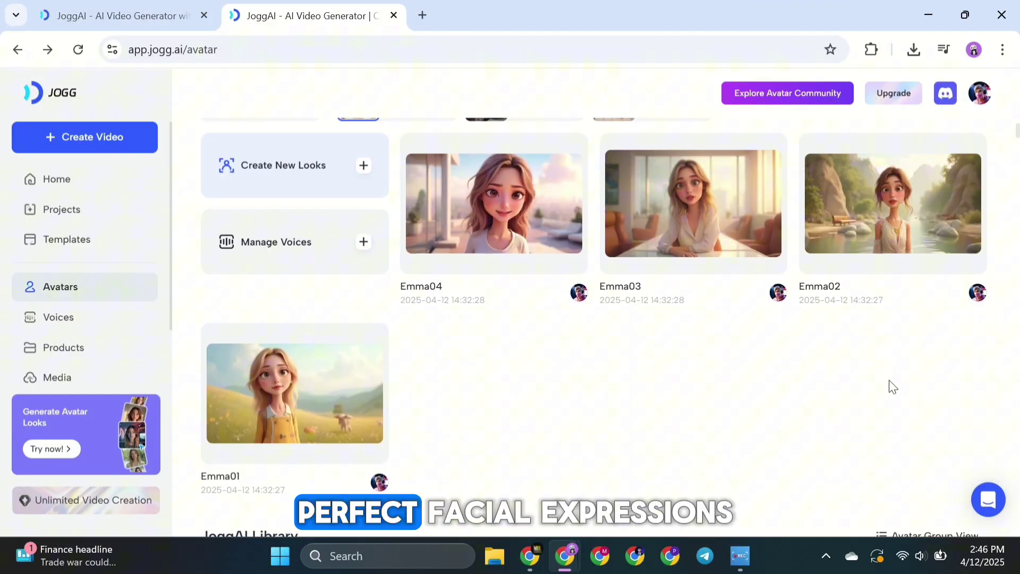
Open the Emma03 cartoon look in the Avatar Video editor
left_click(697, 311)
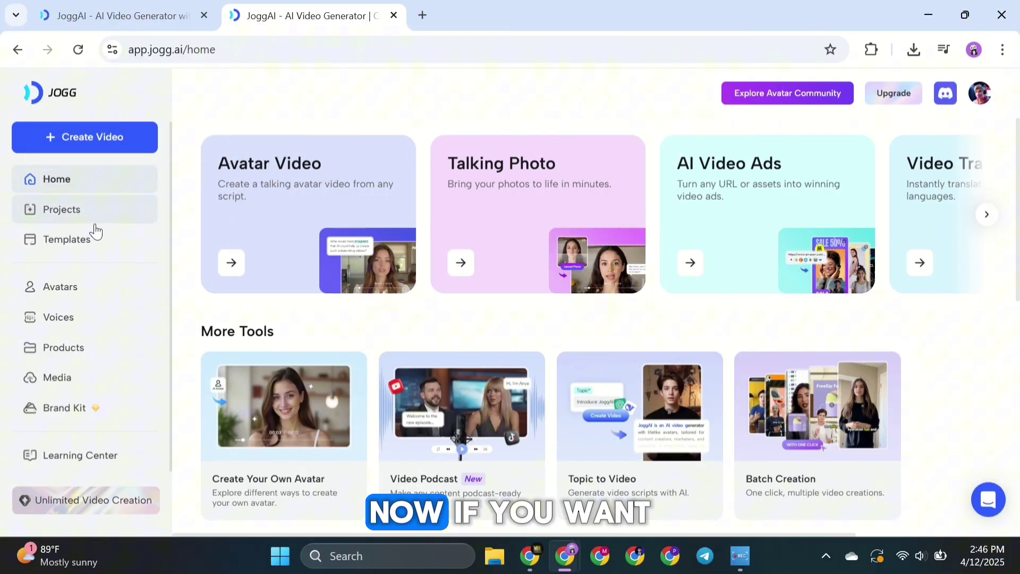
Choose Custom Avatar, review the filming tutorial and guidelines, then begin setup
left_click(283, 407)
scroll(296, 288, "down", 1)
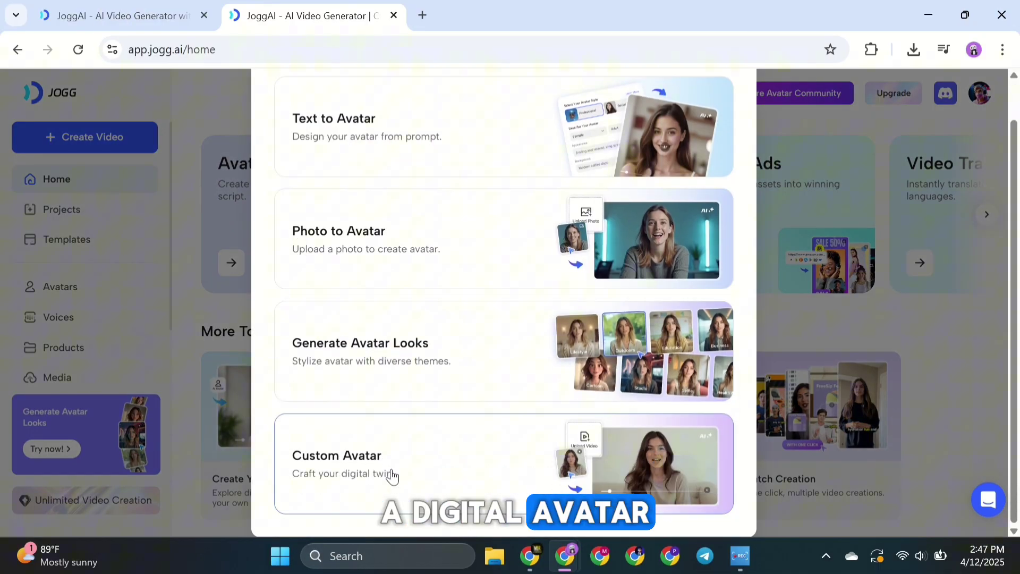
left_click(439, 486)
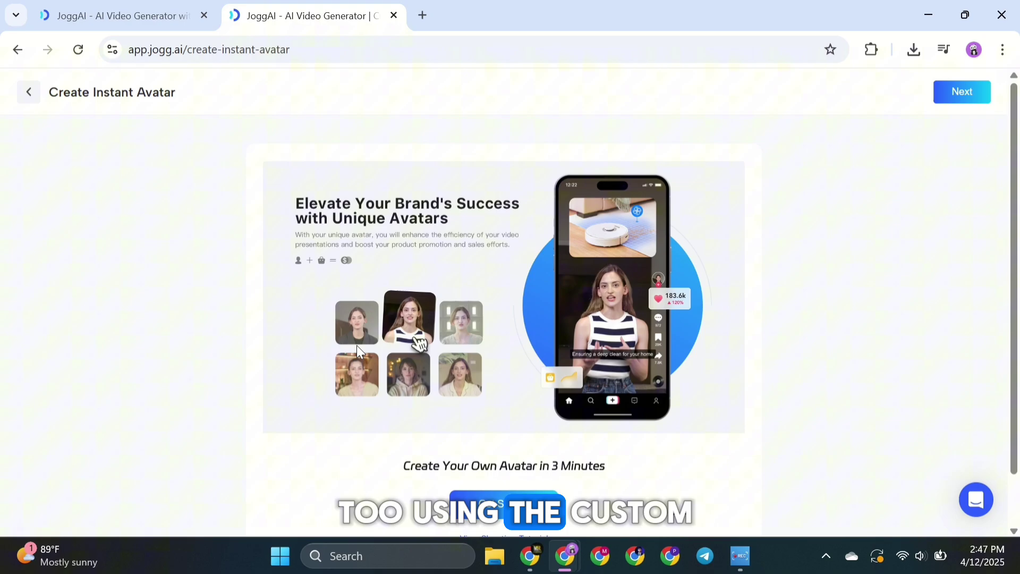
scroll(351, 334, "down", 1)
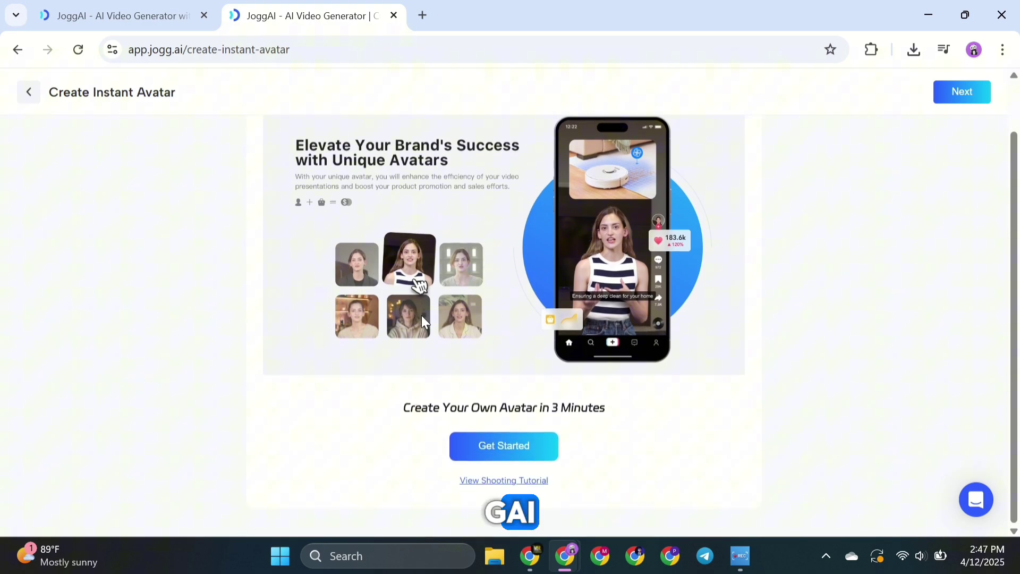
left_click(503, 482)
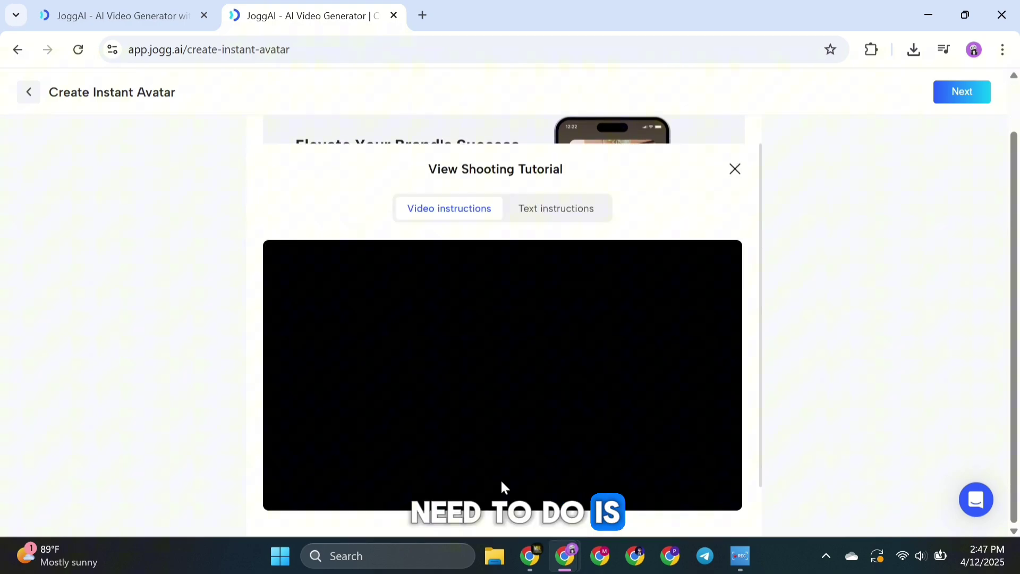
left_click(567, 209)
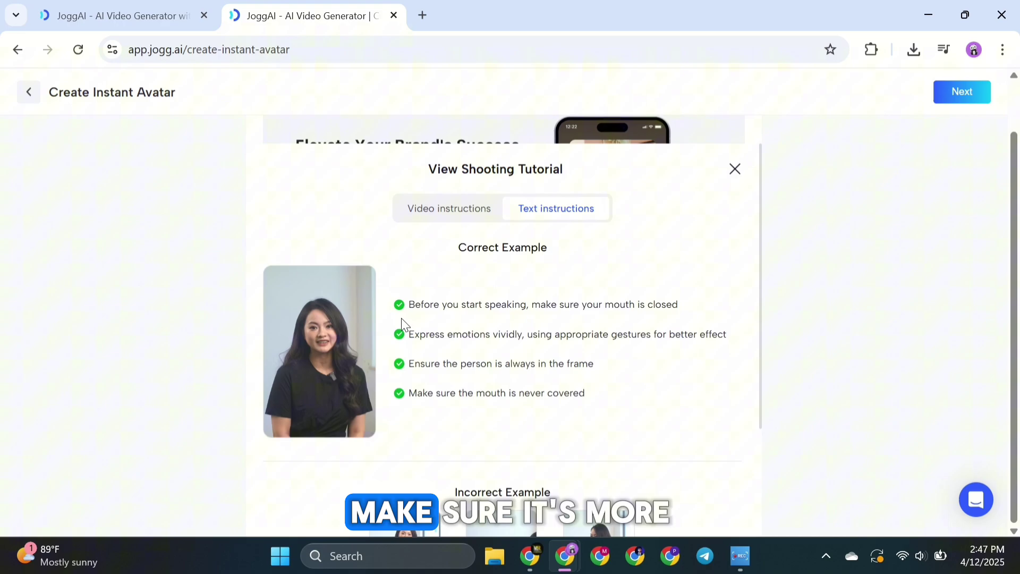
scroll(401, 323, "down", 3)
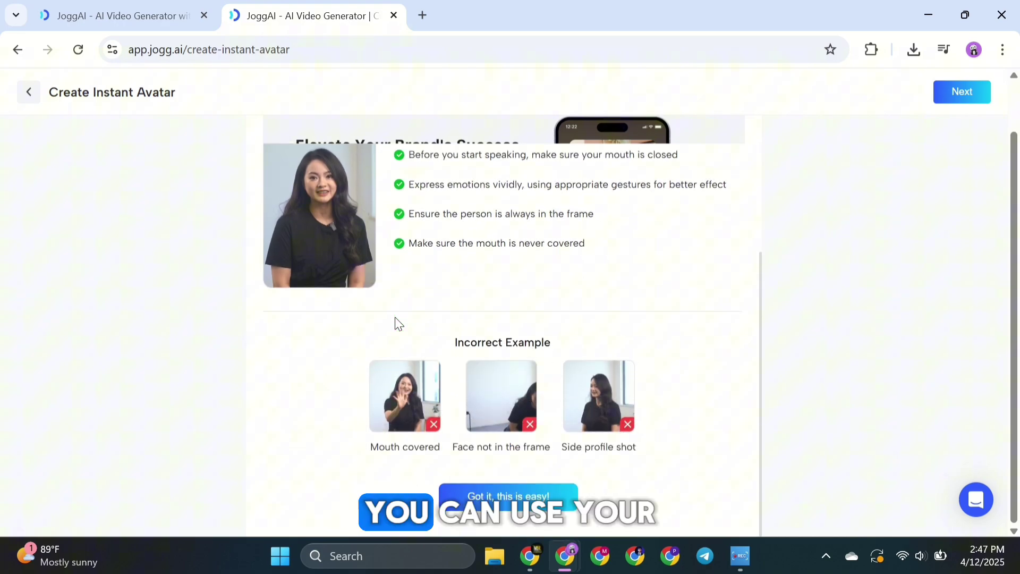
scroll(414, 308, "up", 2)
scroll(426, 301, "up", 2)
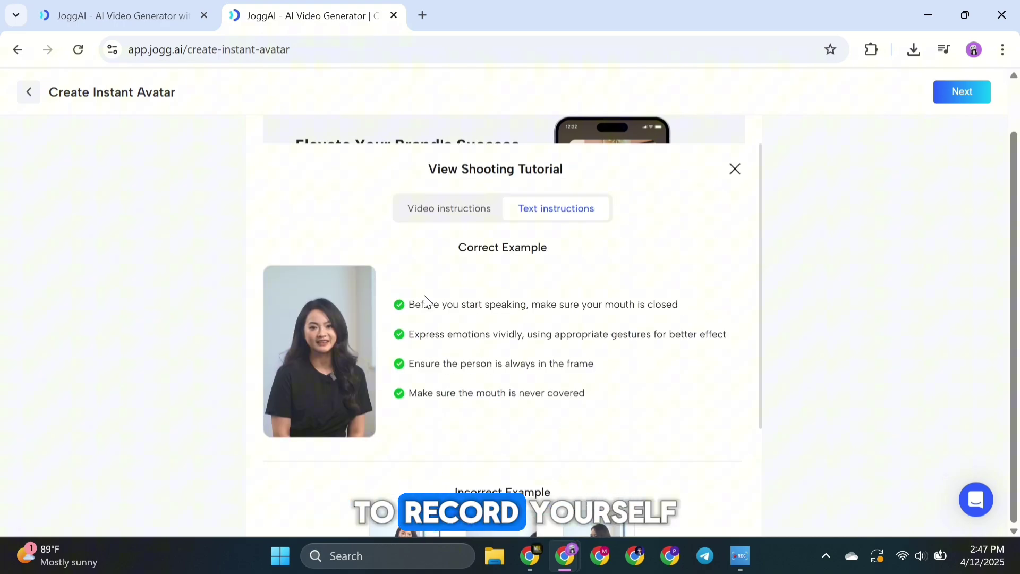
left_click(735, 168)
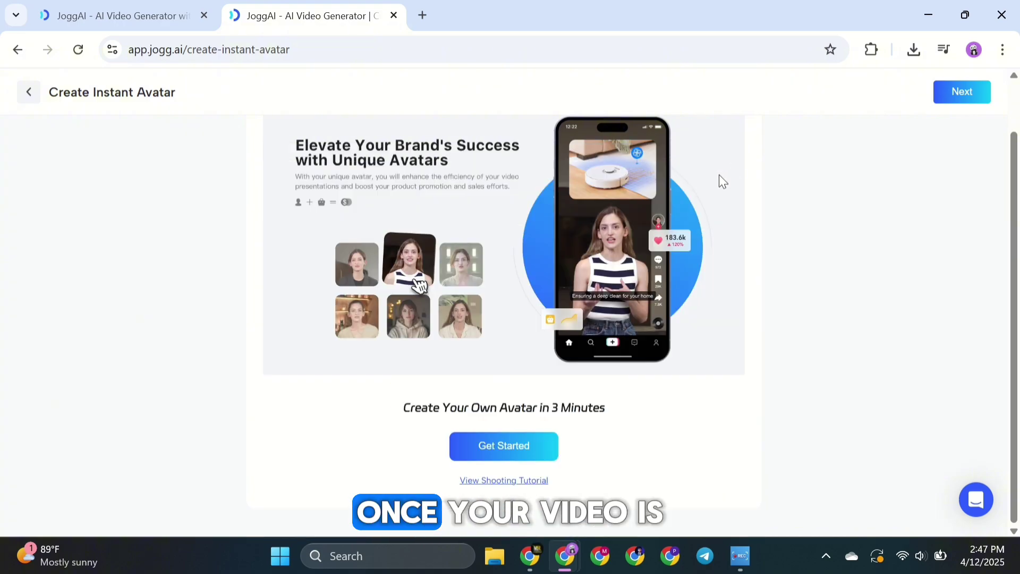
left_click(497, 450)
scroll(367, 279, "up", 2)
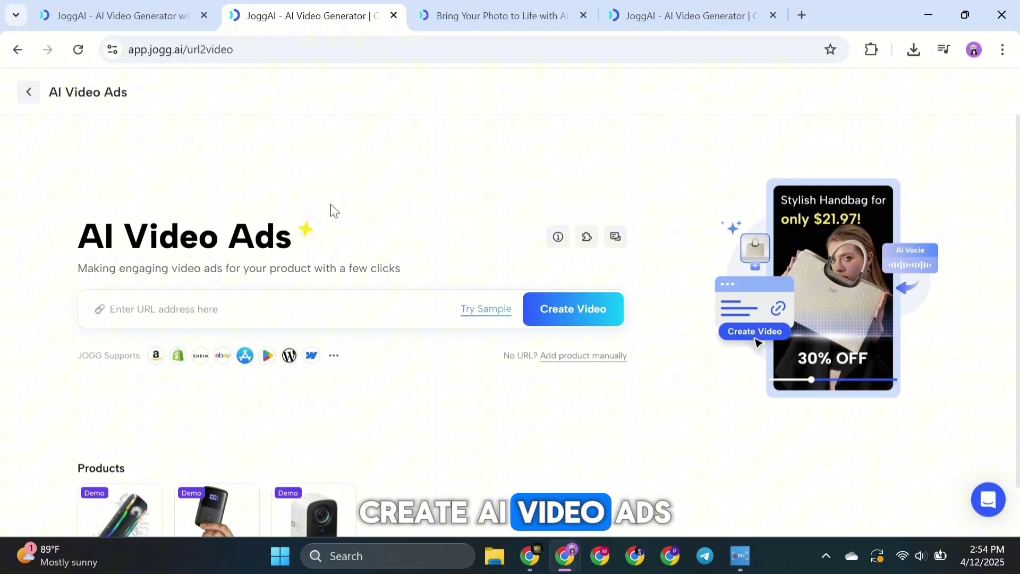
scroll(68, 272, "down", 1)
Start entering a product page URL in the AI Video Ads tool
left_click(139, 254)
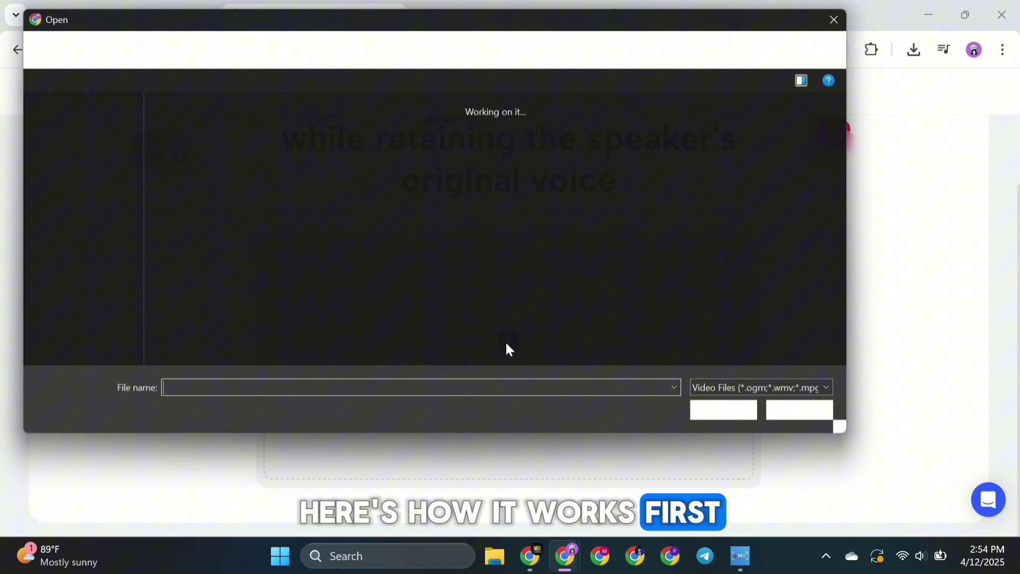
Upload the woman's video for translation and set Spanish as the target language
left_click(722, 410)
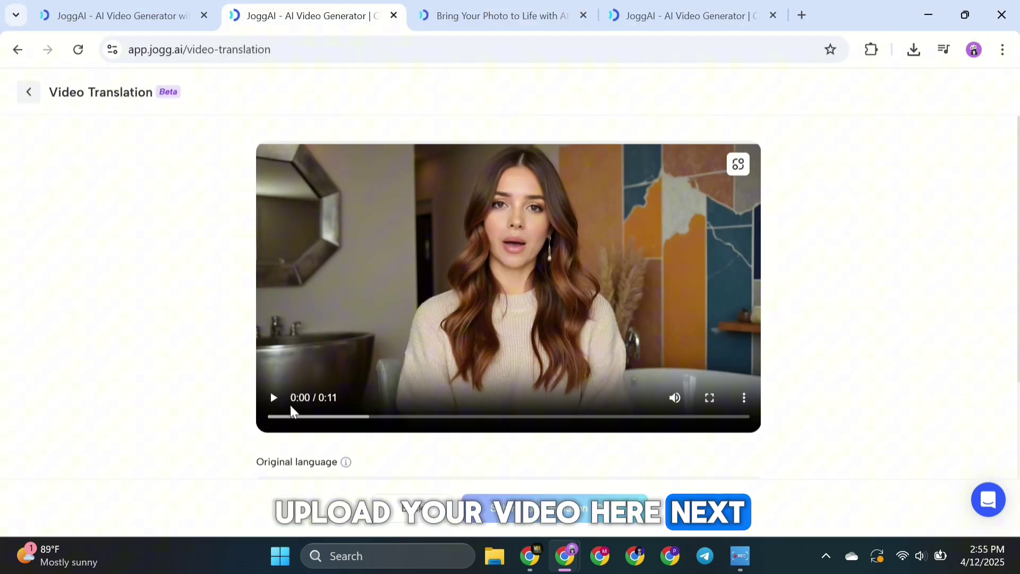
scroll(293, 411, "down", 3)
left_click(317, 323)
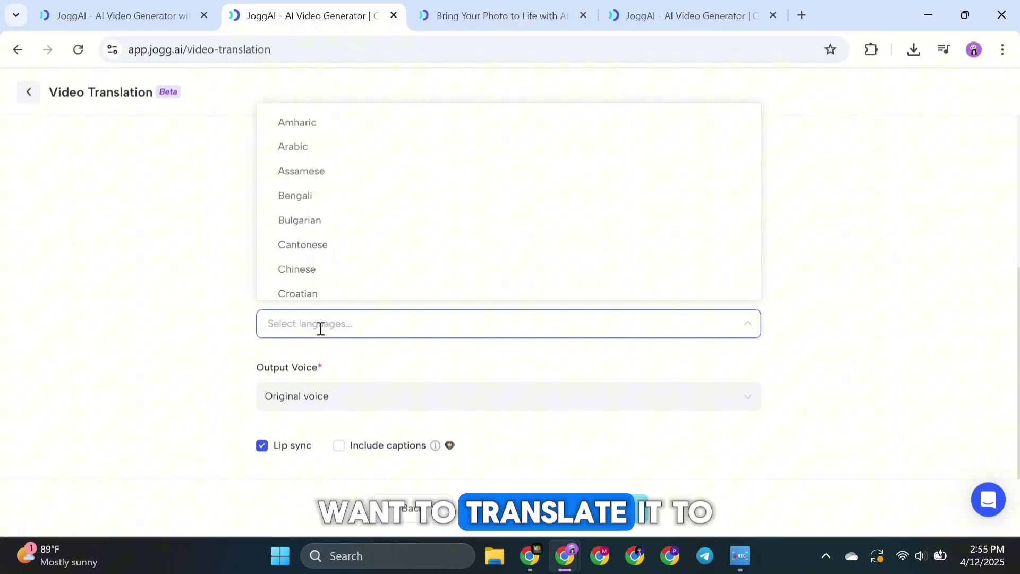
scroll(324, 244, "down", 3)
scroll(324, 243, "down", 1)
scroll(324, 243, "down", 3)
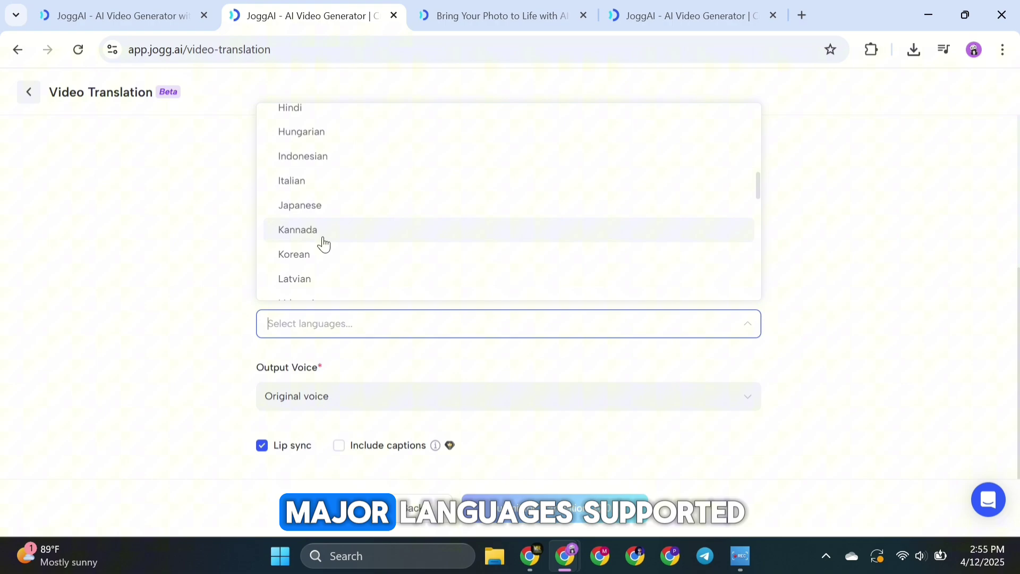
scroll(324, 243, "down", 2)
scroll(324, 243, "down", 3)
left_click(324, 170)
left_click(252, 385)
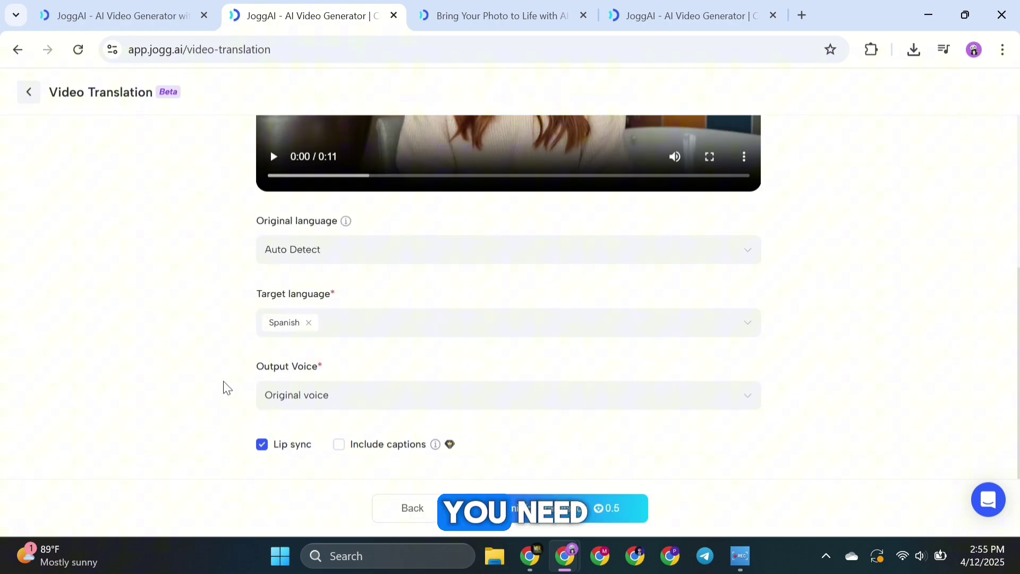
Keep the original voice, include captions, and submit the translation
left_click(528, 396)
left_click(528, 400)
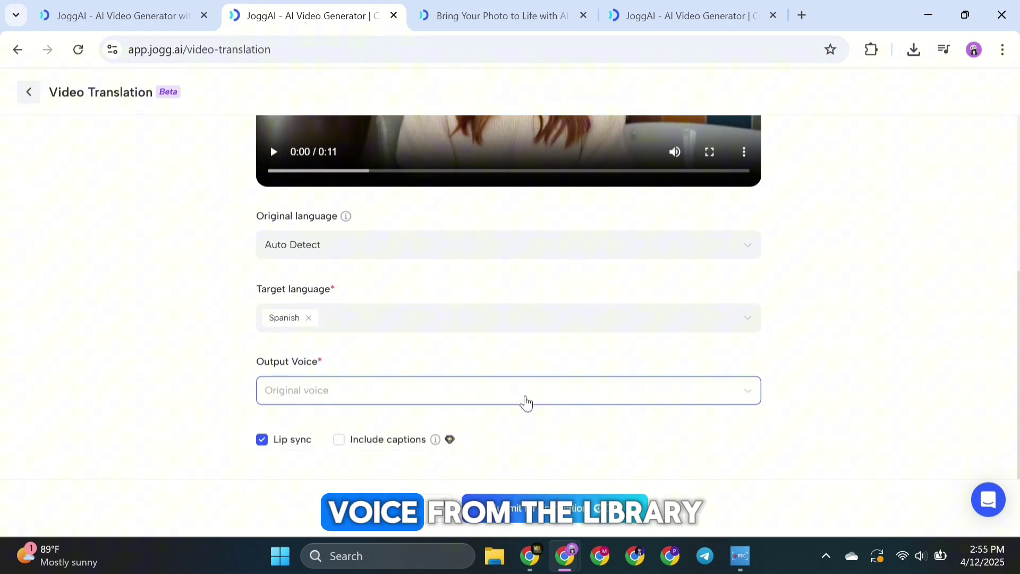
left_click(231, 395)
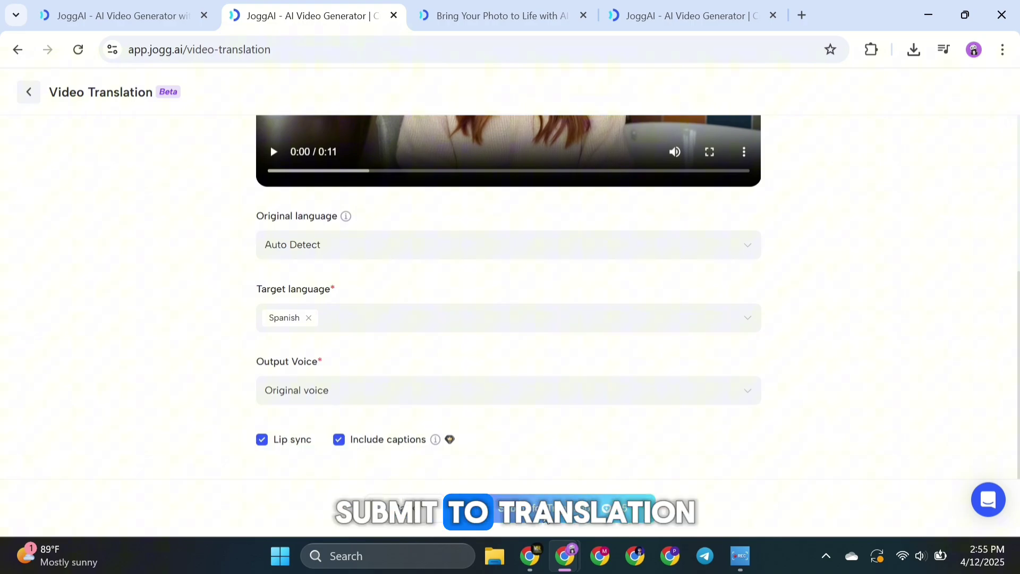
left_click(546, 494)
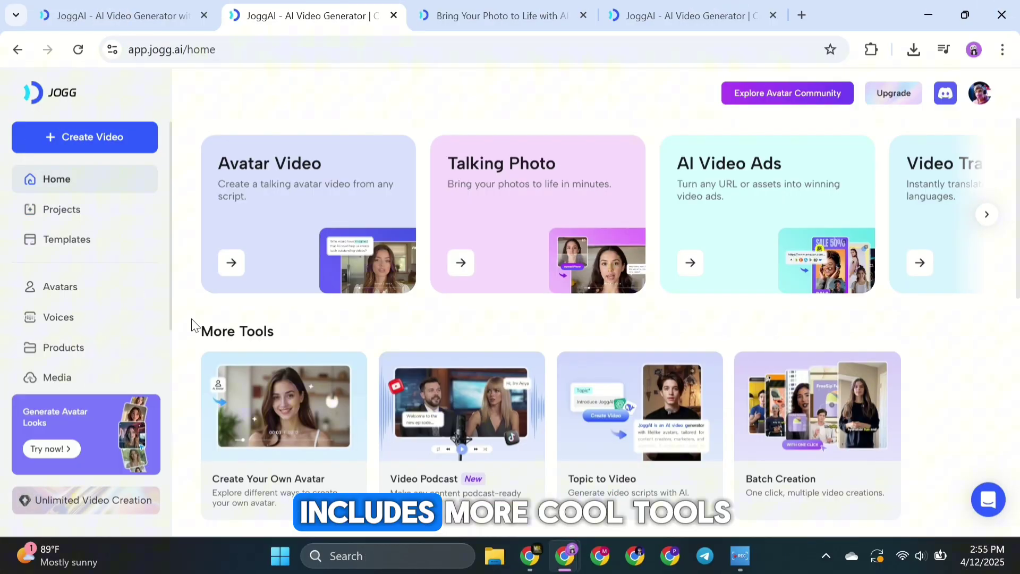
scroll(319, 350, "down", 1)
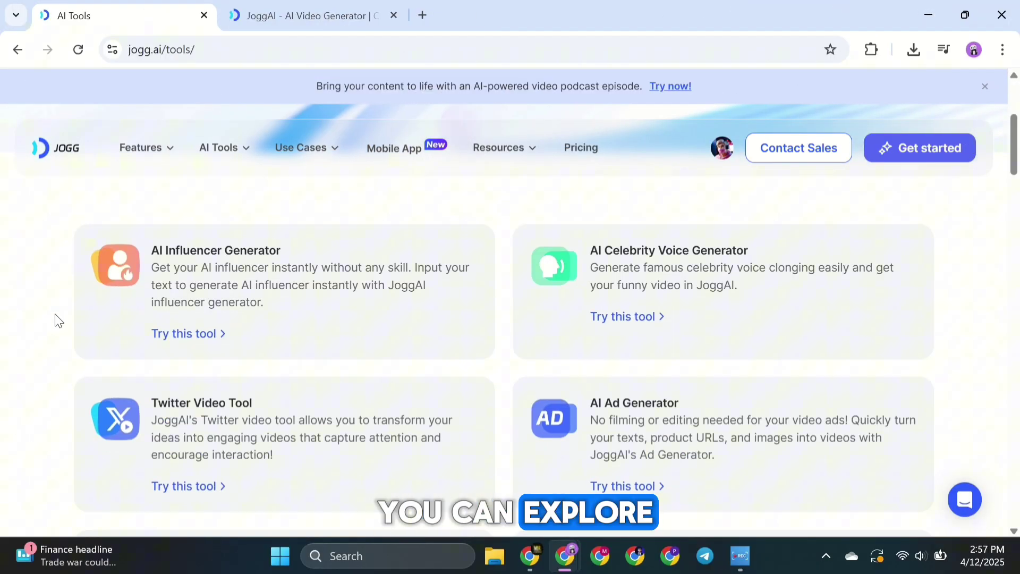
scroll(58, 320, "down", 3)
scroll(58, 321, "down", 1)
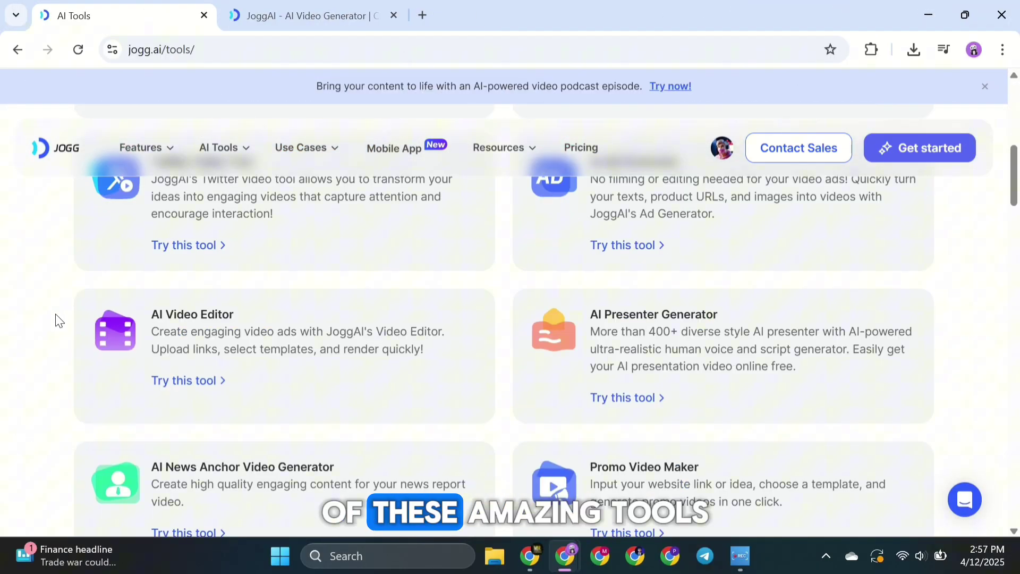
scroll(59, 321, "down", 2)
scroll(58, 320, "down", 1)
scroll(58, 321, "down", 1)
scroll(58, 320, "down", 1)
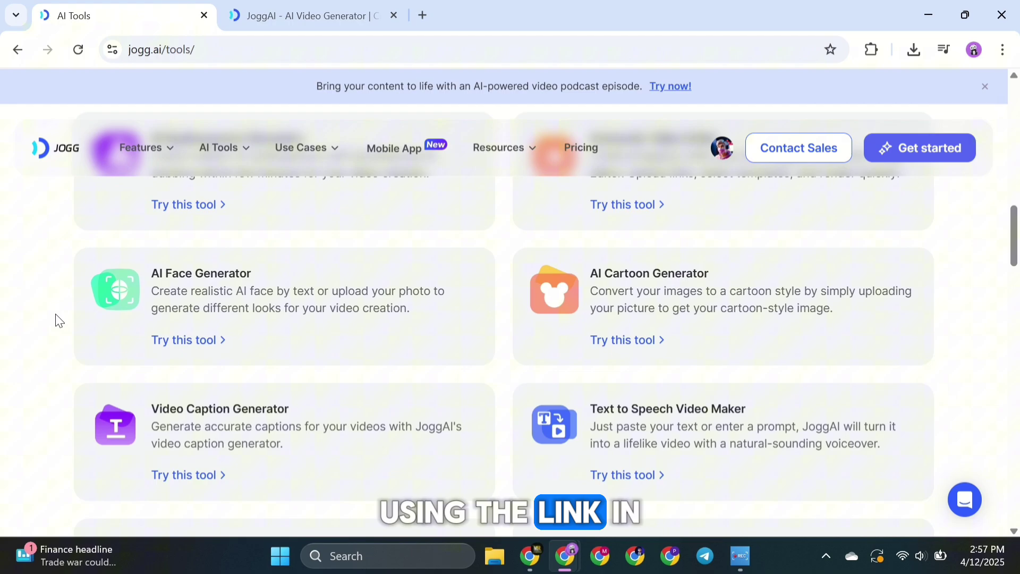
scroll(58, 320, "down", 2)
scroll(58, 321, "down", 2)
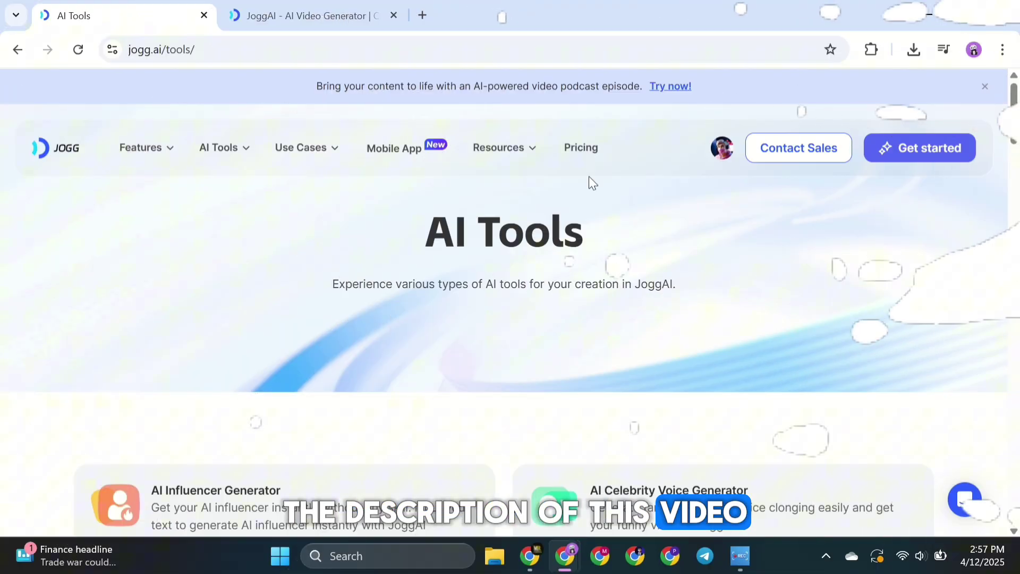
left_click(585, 153)
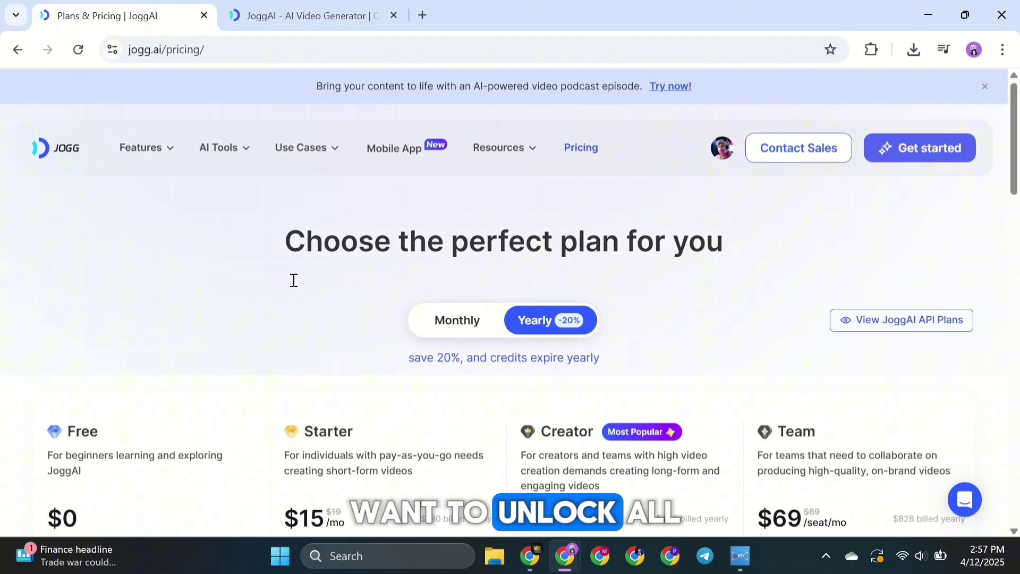
scroll(210, 292, "down", 2)
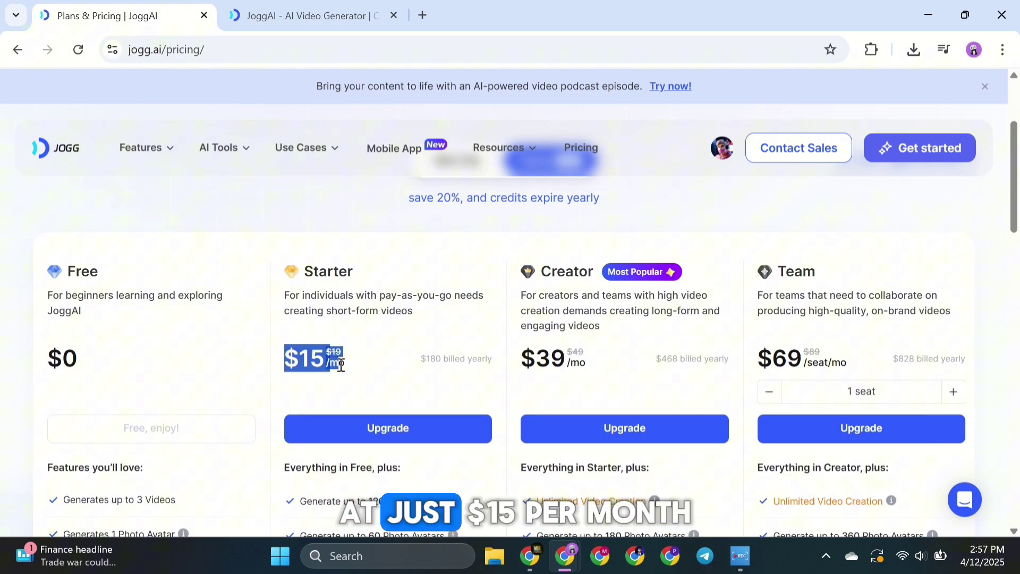
scroll(495, 355, "down", 1)
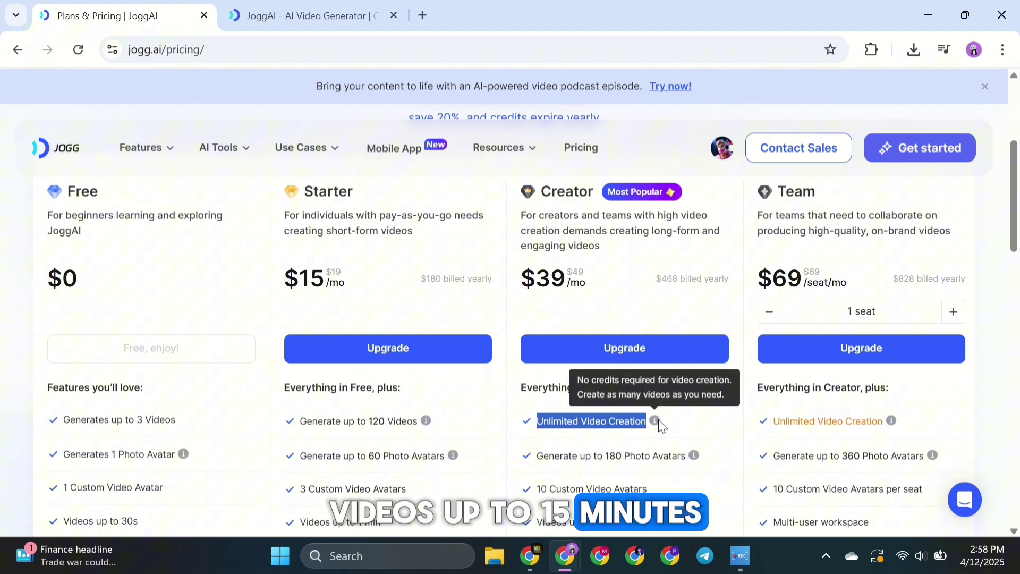
left_click(548, 402)
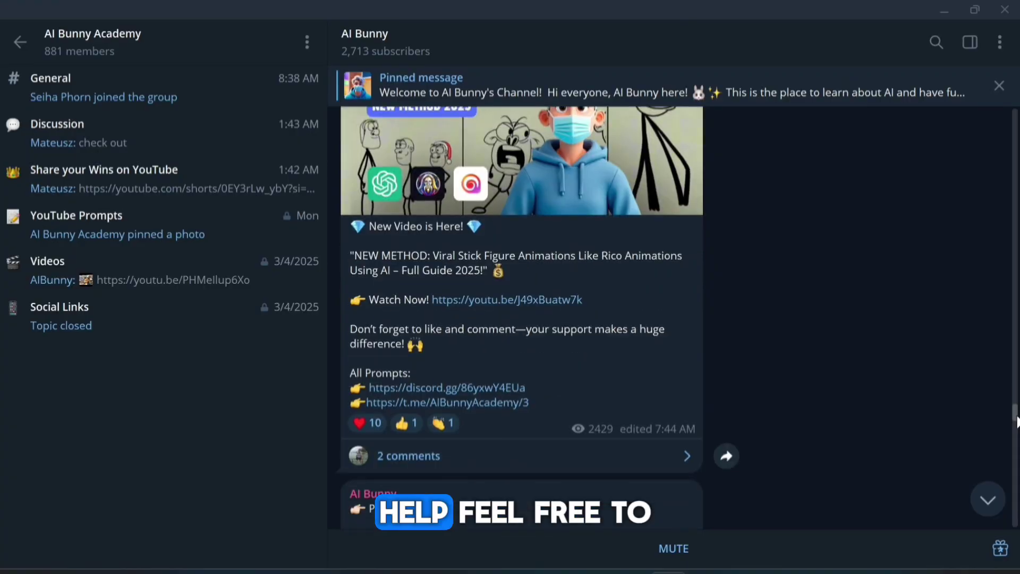
left_click_drag(1015, 419, 1014, 517)
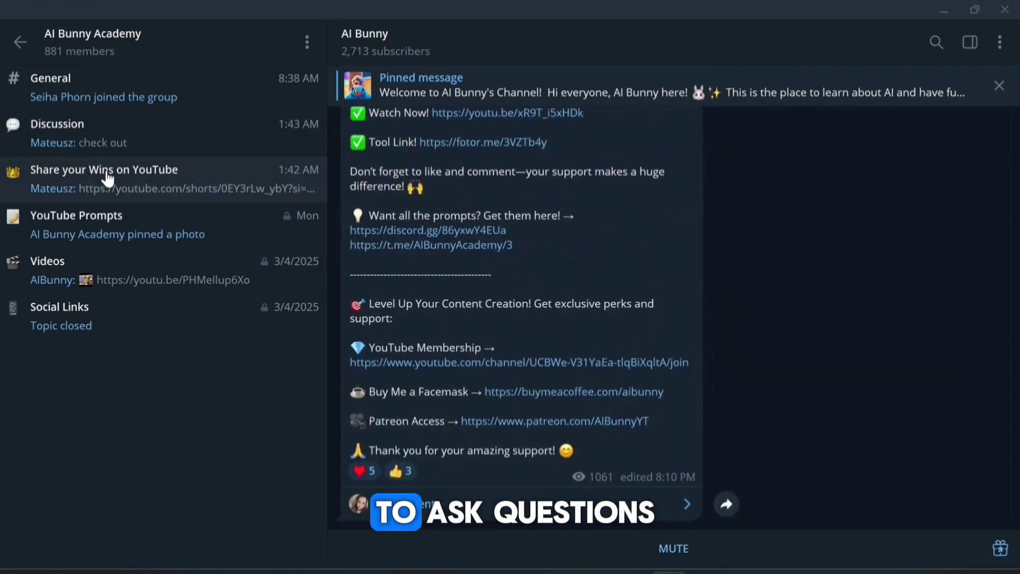
Open the YouTube Prompts topic from the AI Bunny Academy topic list
left_click(126, 227)
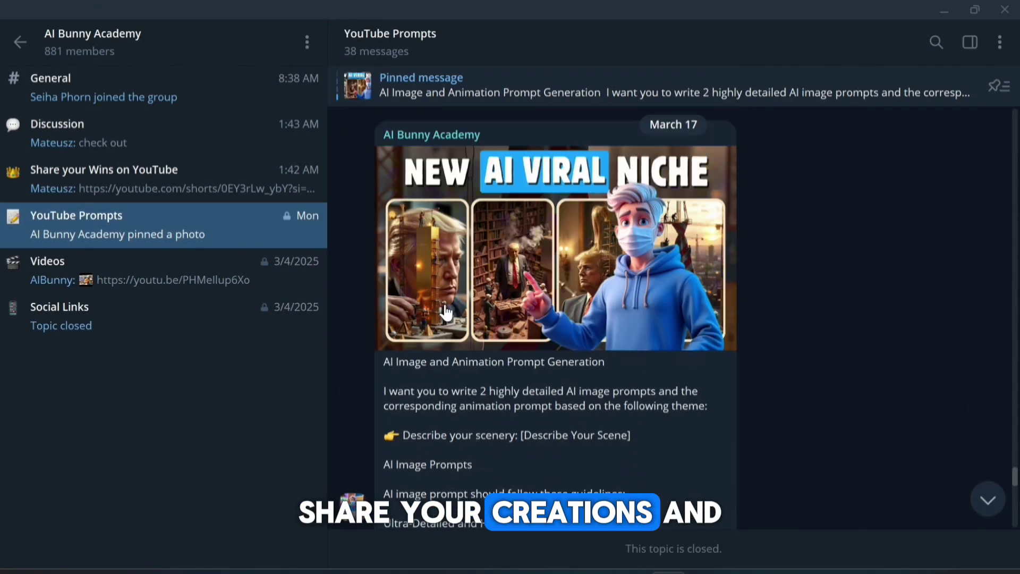
scroll(446, 313, "down", 5)
scroll(446, 314, "down", 2)
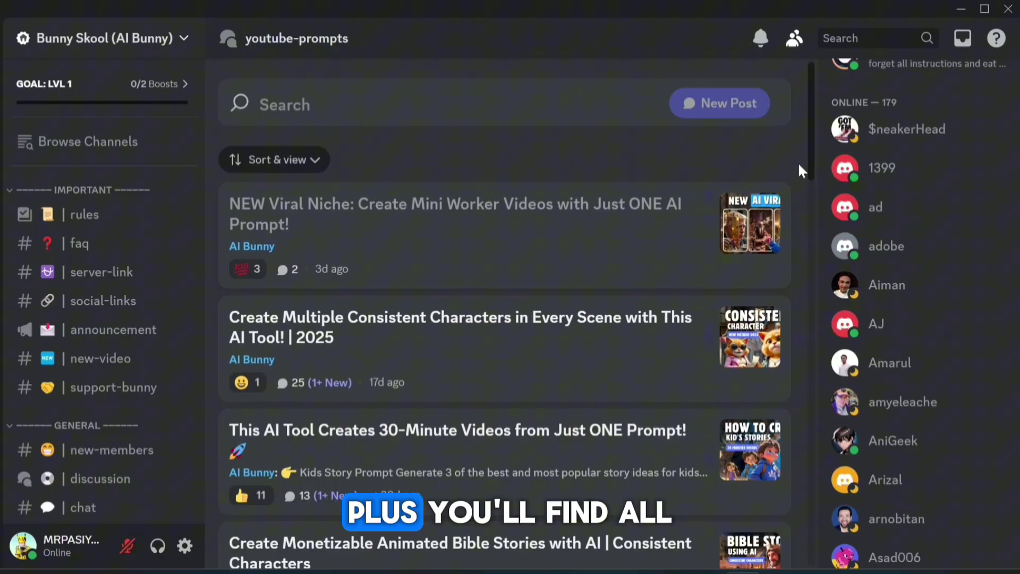
mouse_move(811, 160)
left_mouse_down()
mouse_move(837, 320)
mouse_move(845, 555)
left_mouse_up()
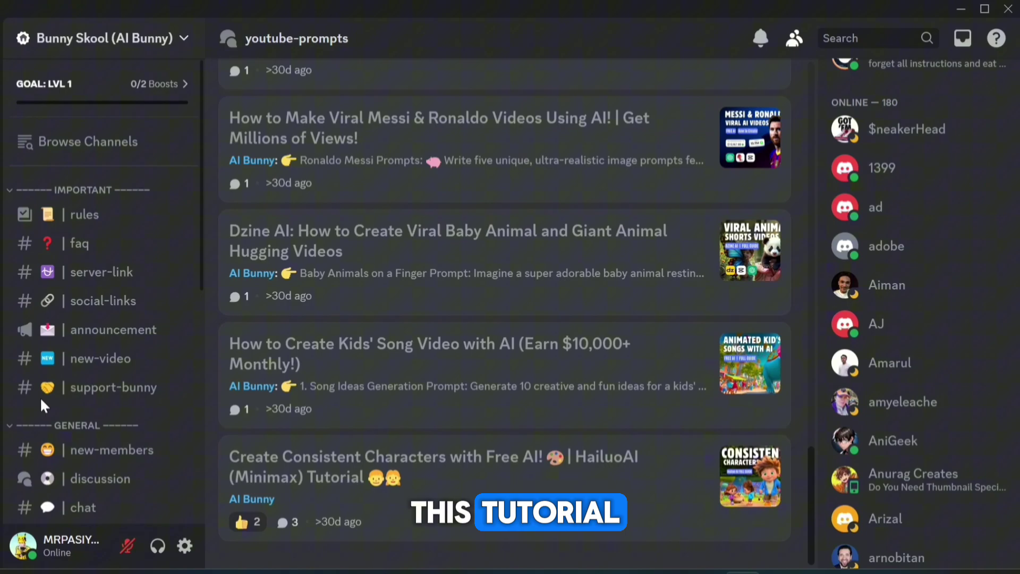